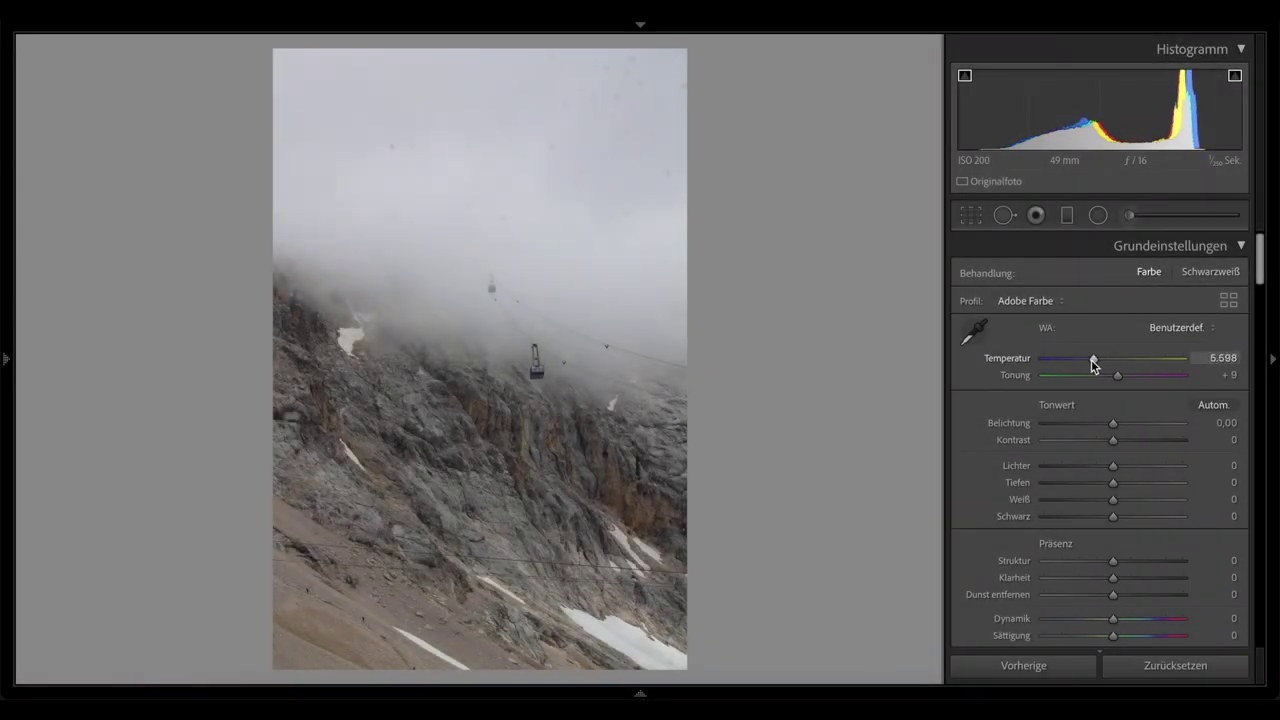
# Step: Cool the temperature, set exposure +0.20, lower highlights, shadows and blacks, and add clarity +12
pyautogui.moveTo(1091, 359); pyautogui.dragTo(1093, 360)
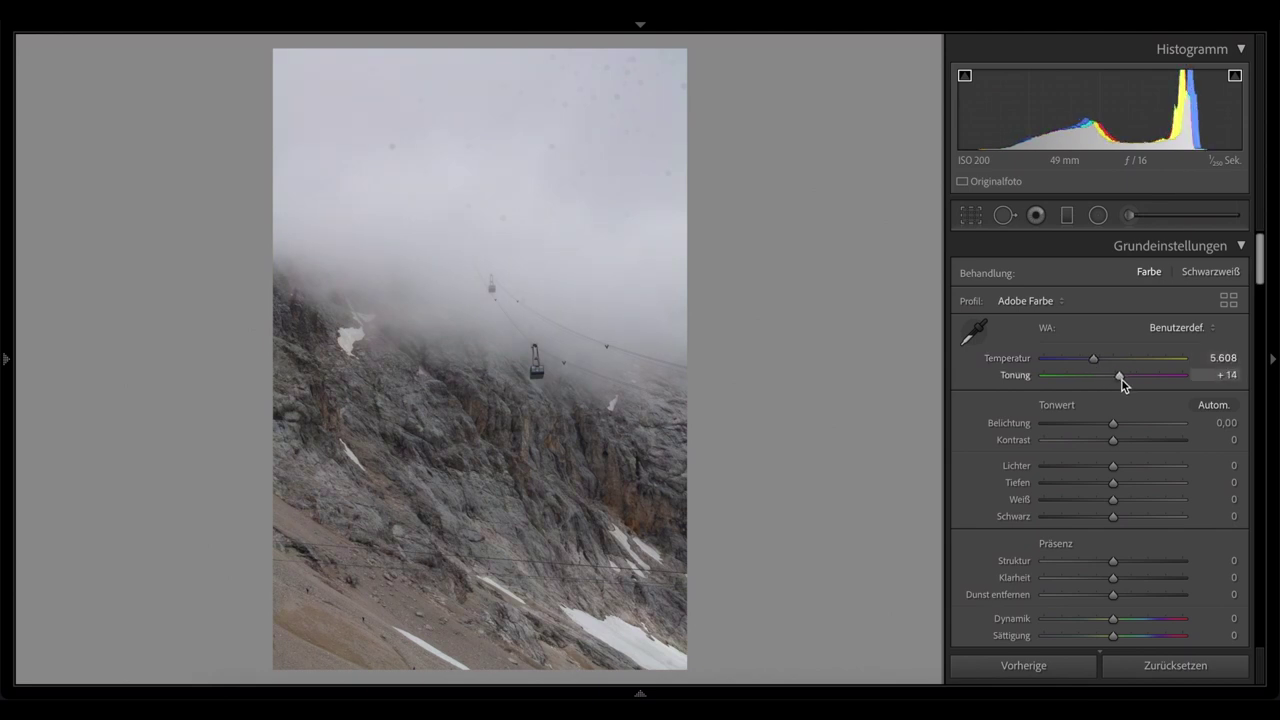
pyautogui.scroll(-1, 1122, 380)
pyautogui.moveTo(1118, 380)
pyautogui.mouseDown()
pyautogui.moveTo(1096, 397)
pyautogui.moveTo(1119, 402)
pyautogui.mouseUp()
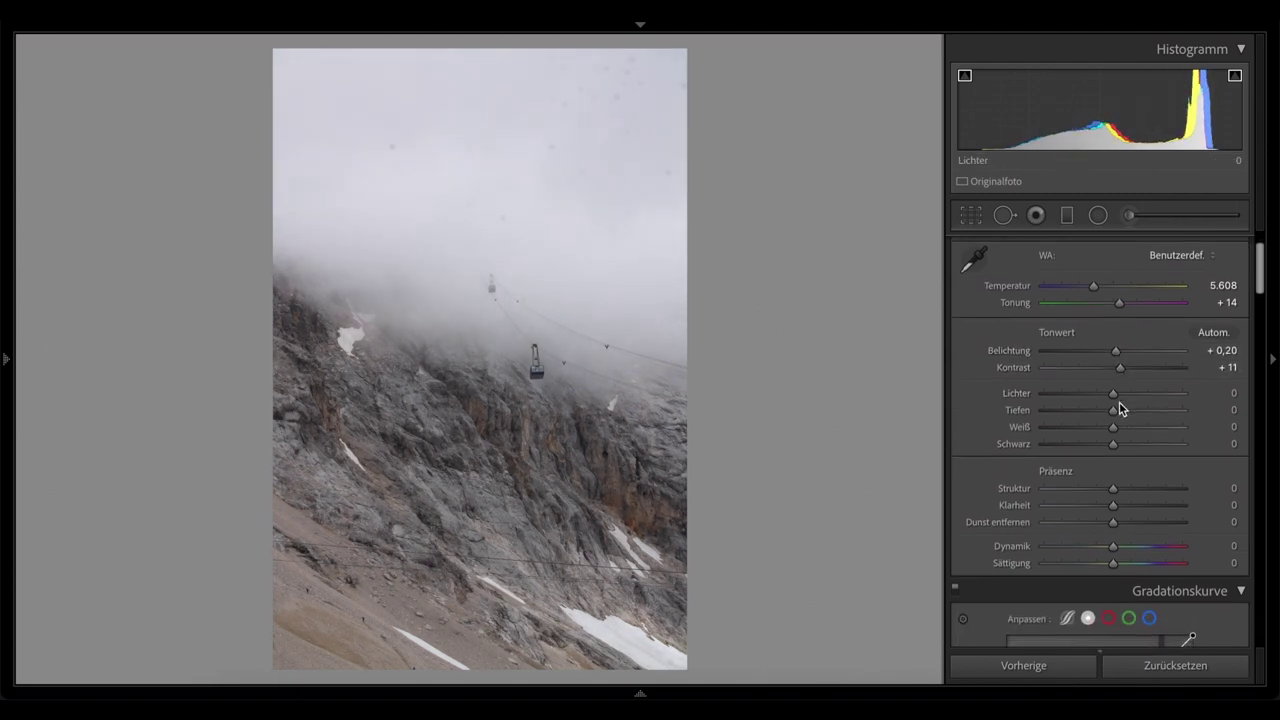
pyautogui.scroll(-2, 1119, 402)
pyautogui.moveTo(1114, 328)
pyautogui.mouseDown()
pyautogui.moveTo(1052, 327)
pyautogui.moveTo(1095, 346)
pyautogui.moveTo(1084, 345)
pyautogui.moveTo(1094, 358)
pyautogui.moveTo(1129, 360)
pyautogui.moveTo(1097, 374)
pyautogui.mouseUp()
pyautogui.scroll(-1, 1097, 374)
pyautogui.scroll(-2, 1097, 374)
pyautogui.scroll(-2, 1097, 374)
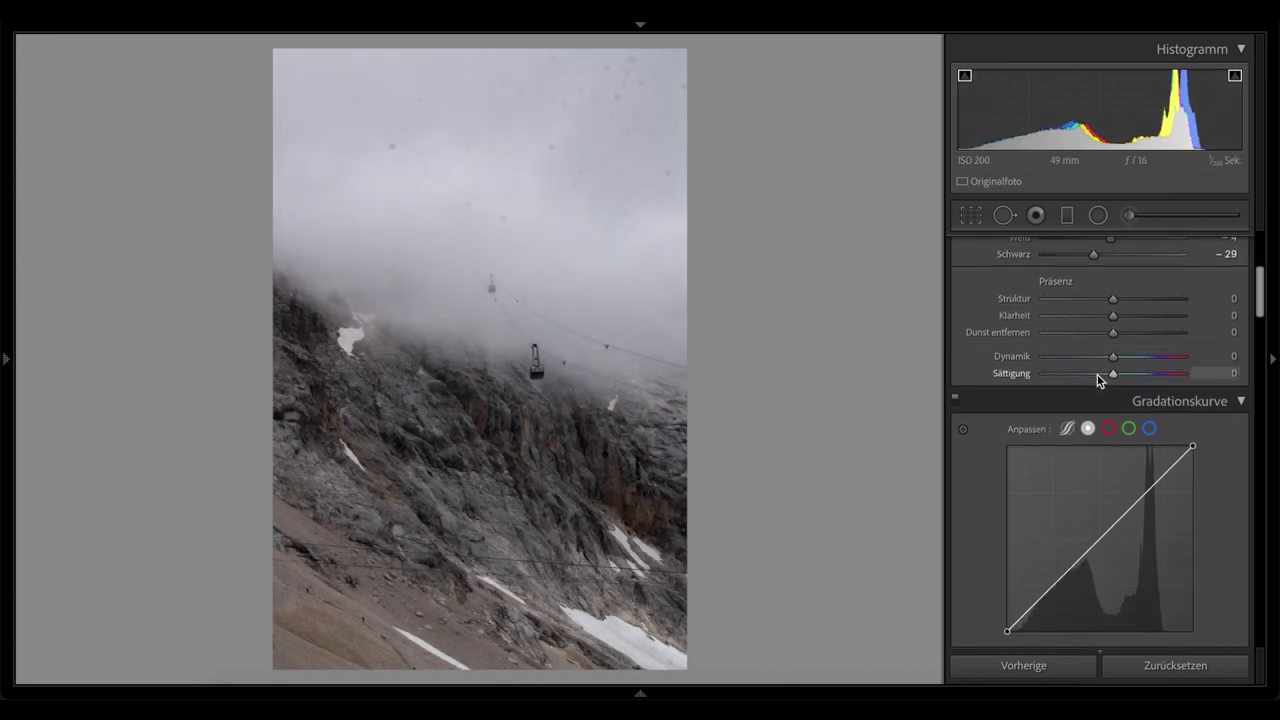
pyautogui.moveTo(1112, 316); pyautogui.dragTo(1122, 335)
# Step: Crop the photo to a 4x5 aspect ratio, framing the cable cars
pyautogui.press('r')
pyautogui.click(1180, 277)
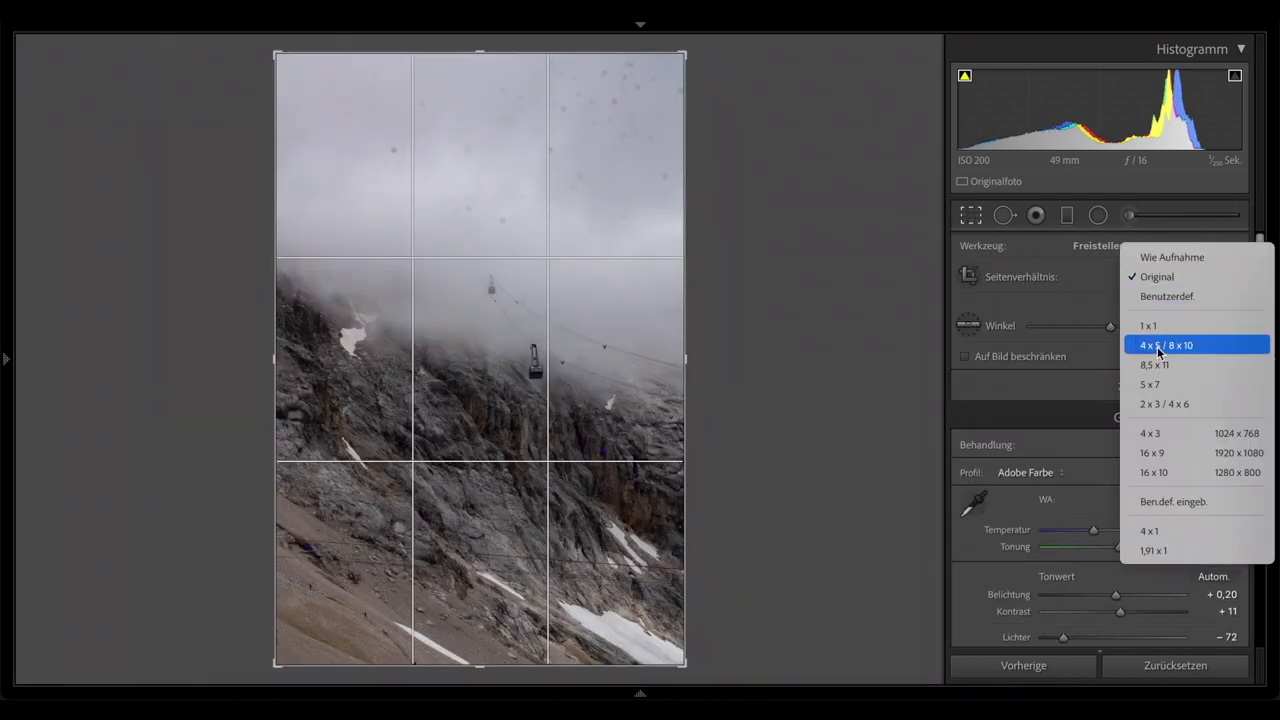
pyautogui.click(1150, 346)
pyautogui.moveTo(552, 353); pyautogui.dragTo(552, 298)
pyautogui.moveTo(667, 335); pyautogui.dragTo(672, 344)
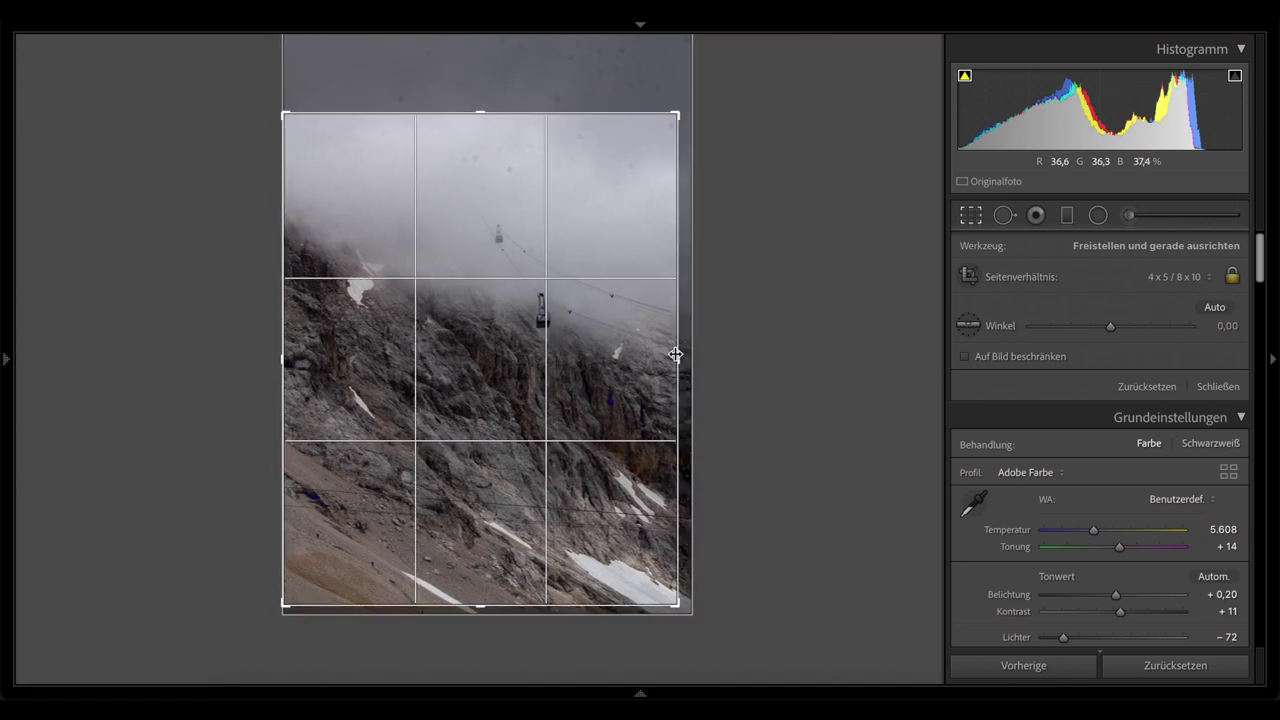
pyautogui.click(970, 215)
pyautogui.click(970, 215)
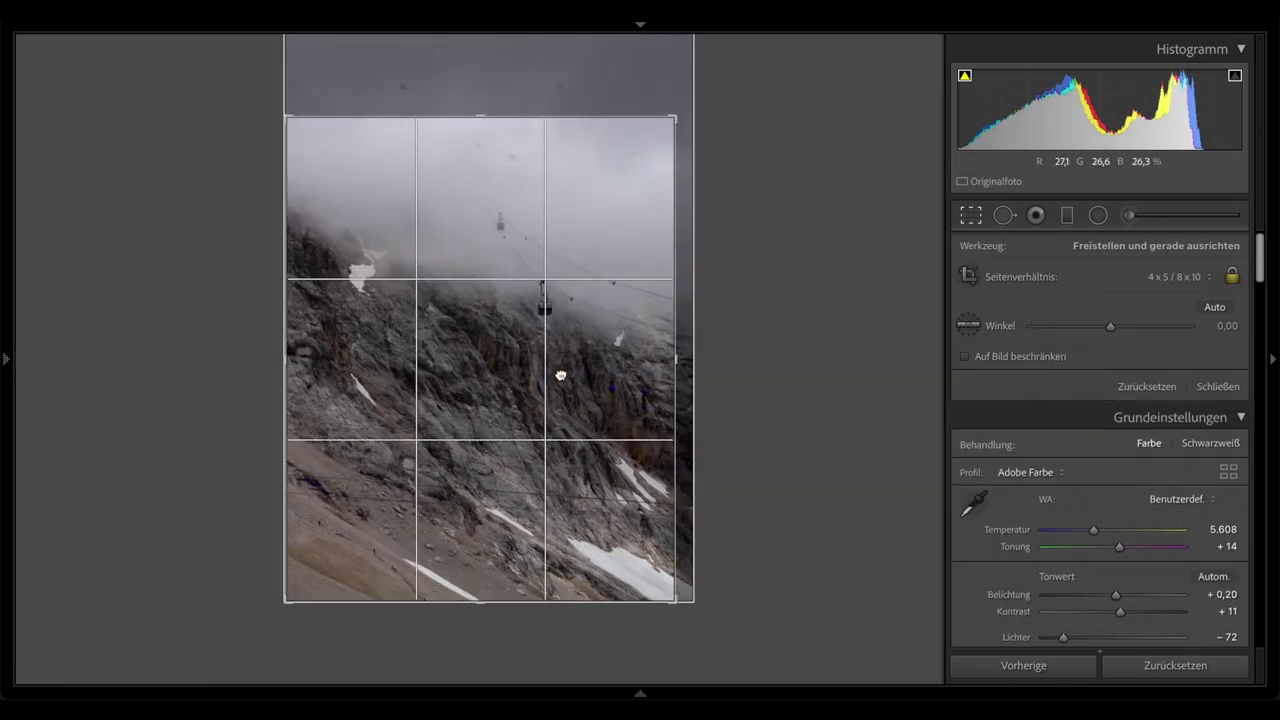
pyautogui.press('Return')
pyautogui.scroll(-1, 1027, 427)
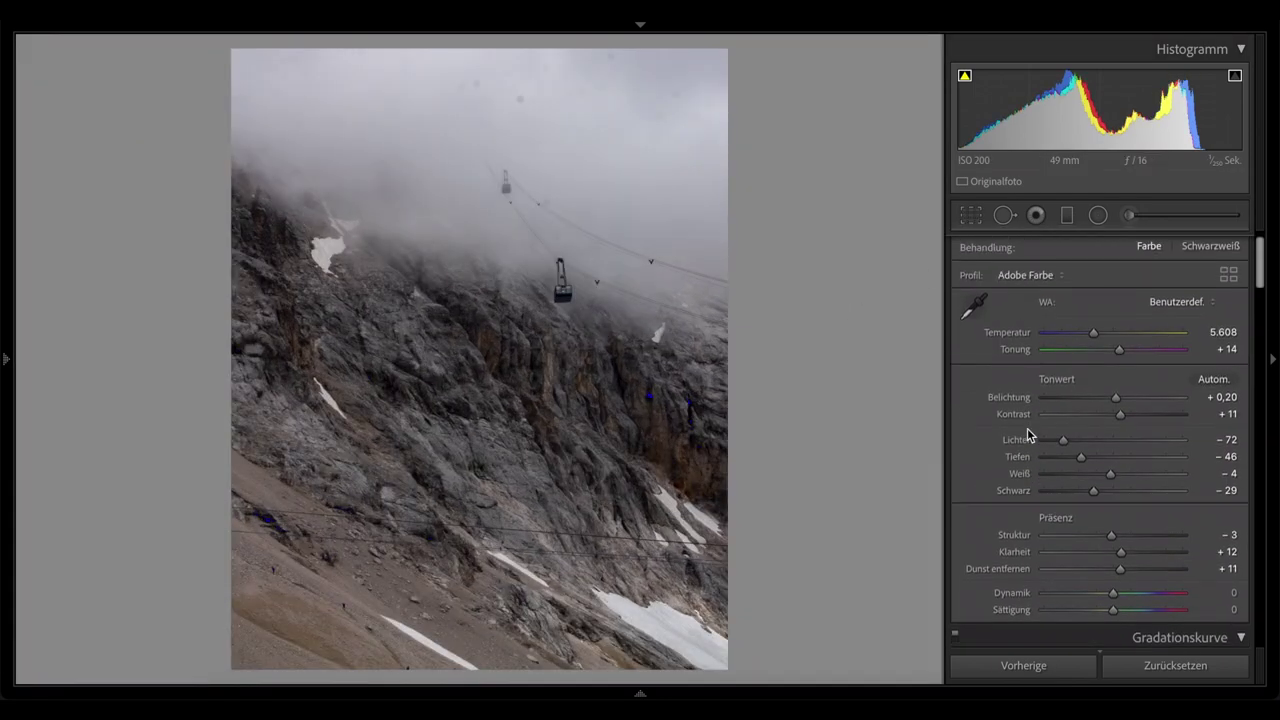
# Step: Zoom in and heal five dust spots across the upper and right sky
pyautogui.click(586, 143)
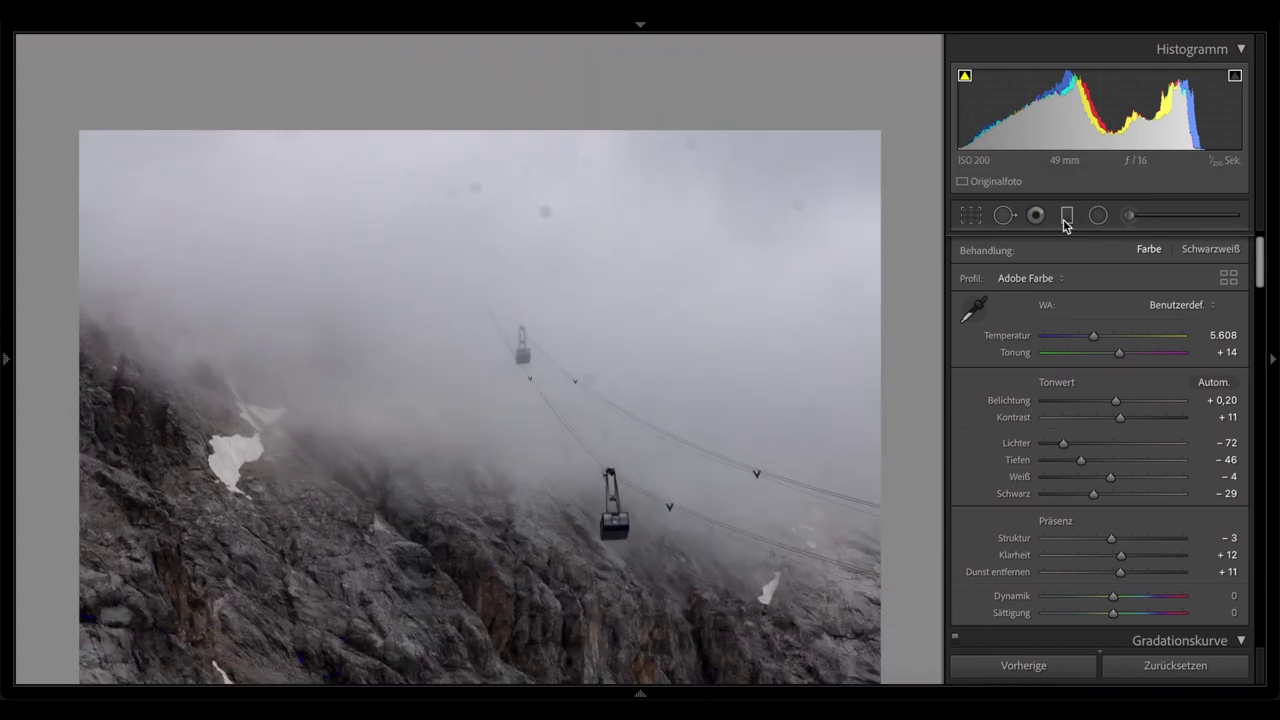
pyautogui.click(1004, 215)
pyautogui.scroll(5, 560, 212)
pyautogui.click(540, 211)
pyautogui.click(490, 243)
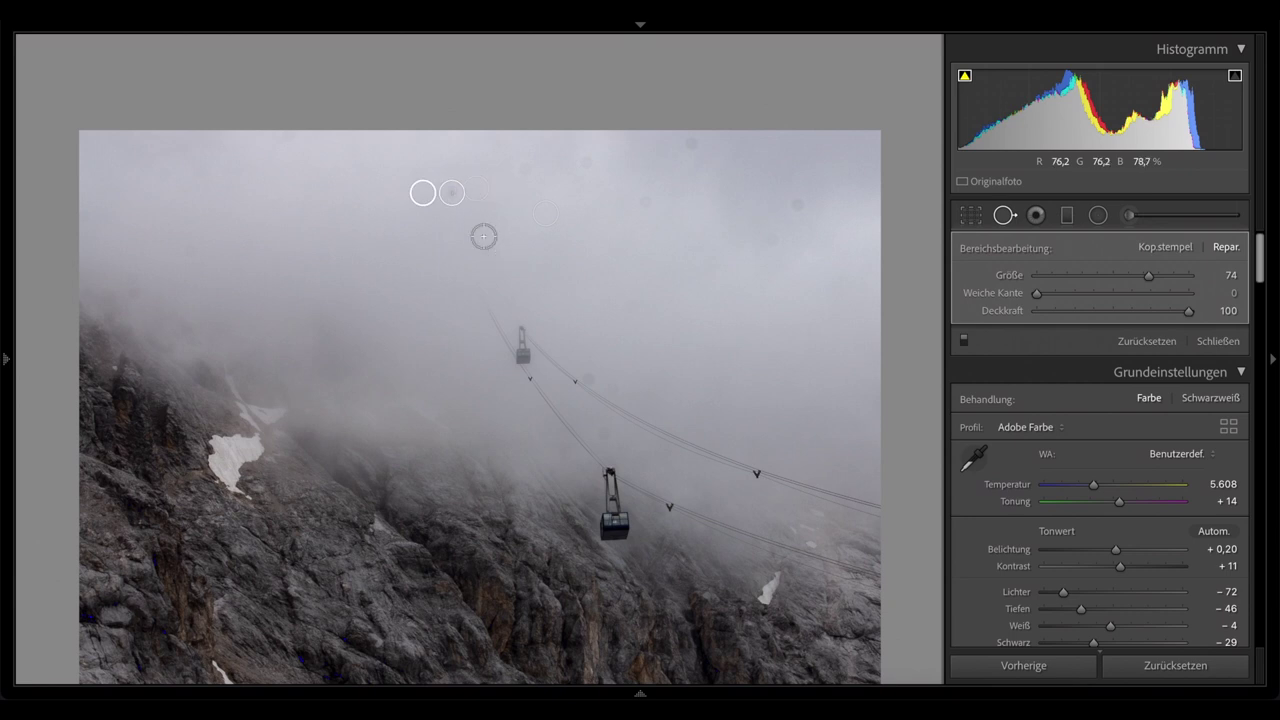
pyautogui.click(556, 191)
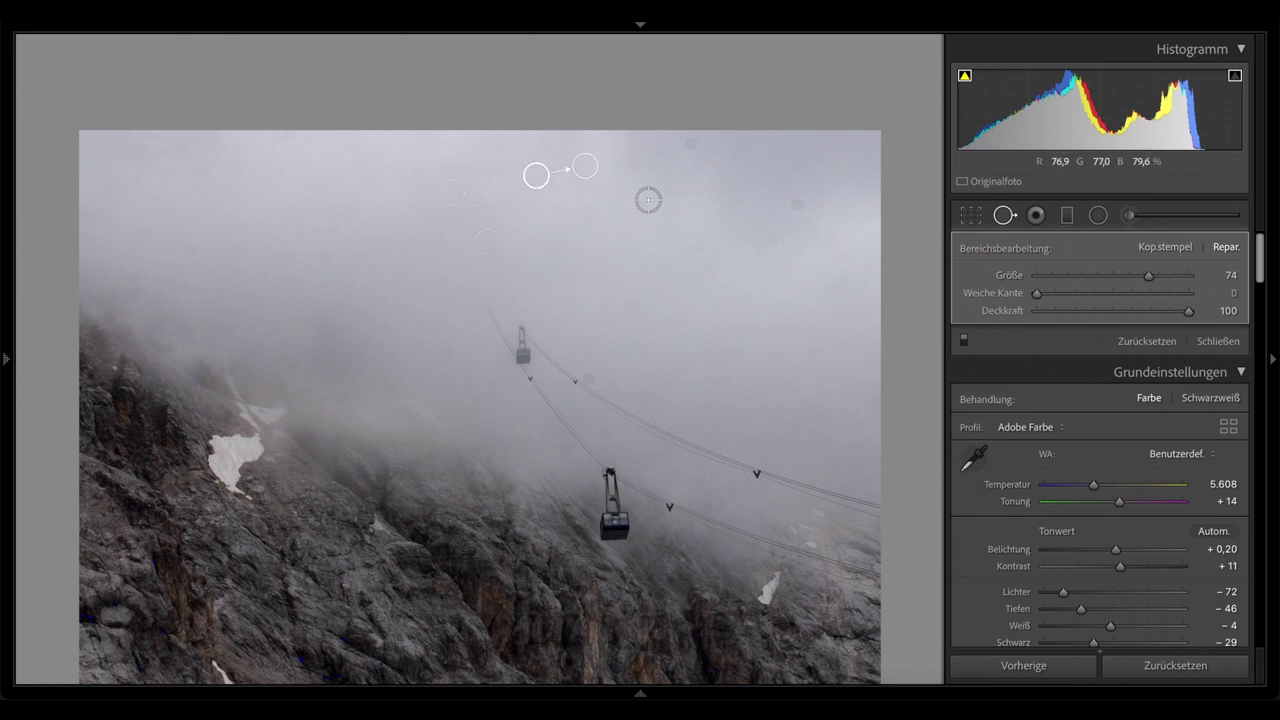
pyautogui.click(664, 161)
pyautogui.click(799, 205)
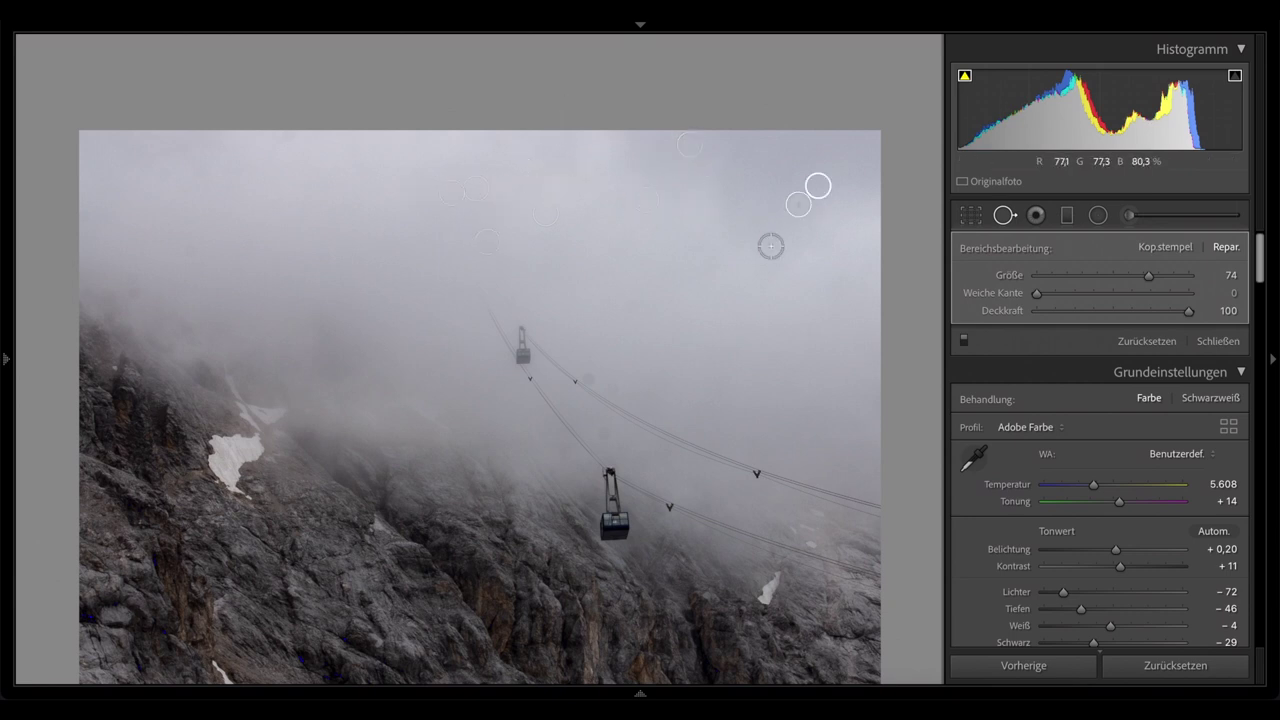
# Step: Heal specks beside the cable and at the left edge, then zoom back out
pyautogui.click(590, 377)
pyautogui.click(604, 434)
pyautogui.click(190, 250)
pyautogui.click(132, 279)
pyautogui.click(133, 298)
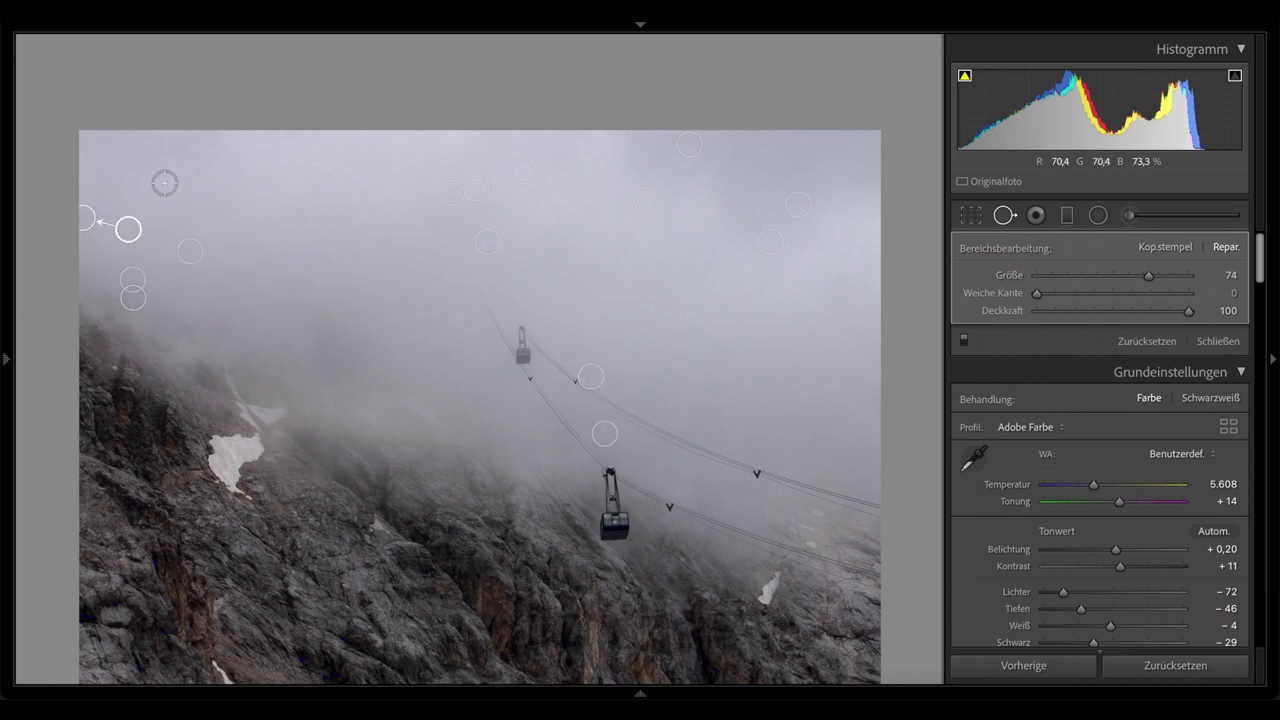
pyautogui.press('q')
pyautogui.click(445, 219)
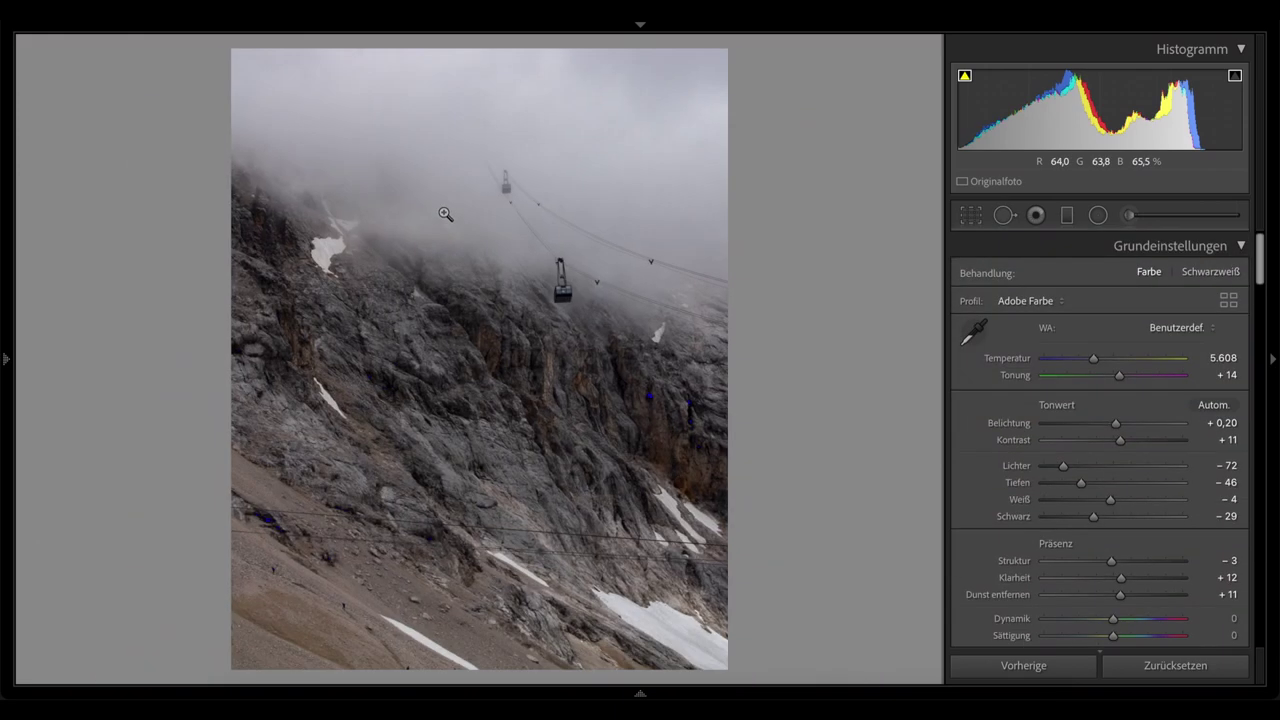
# Step: Set Dehaze to +17 and lower Vibrance to −12
pyautogui.scroll(-4, 1120, 450)
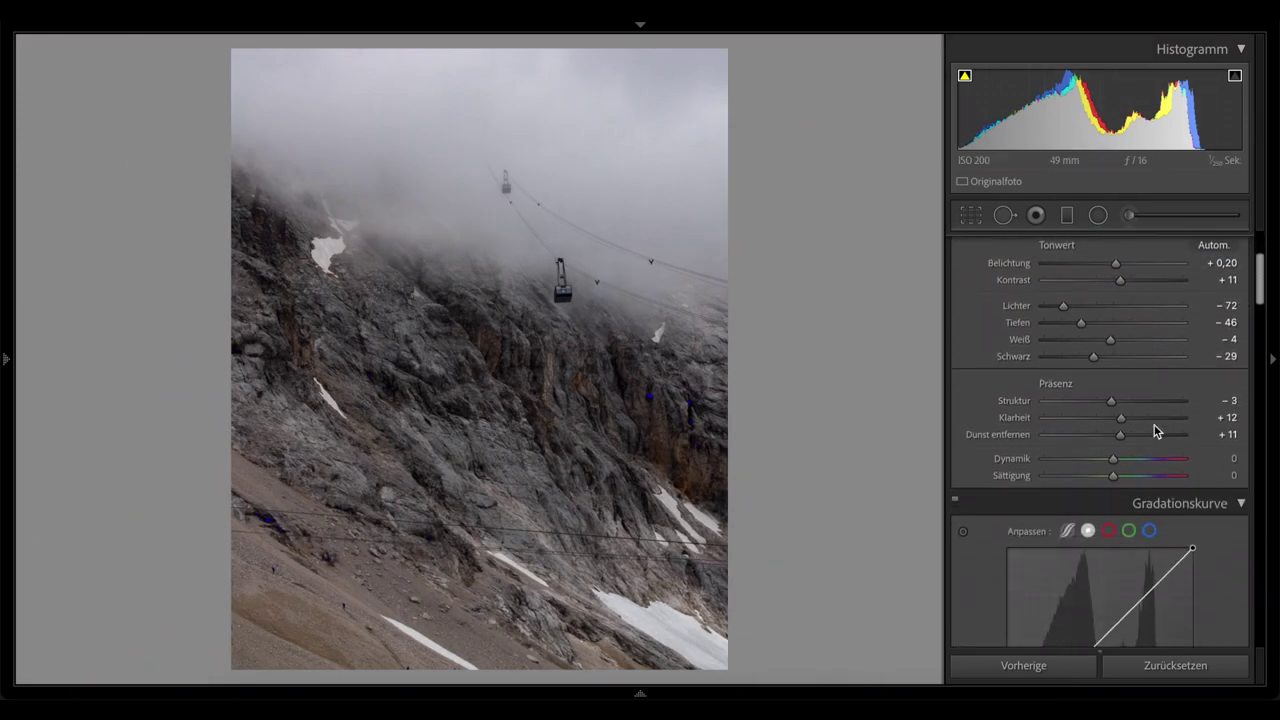
pyautogui.moveTo(1120, 427); pyautogui.dragTo(1105, 451)
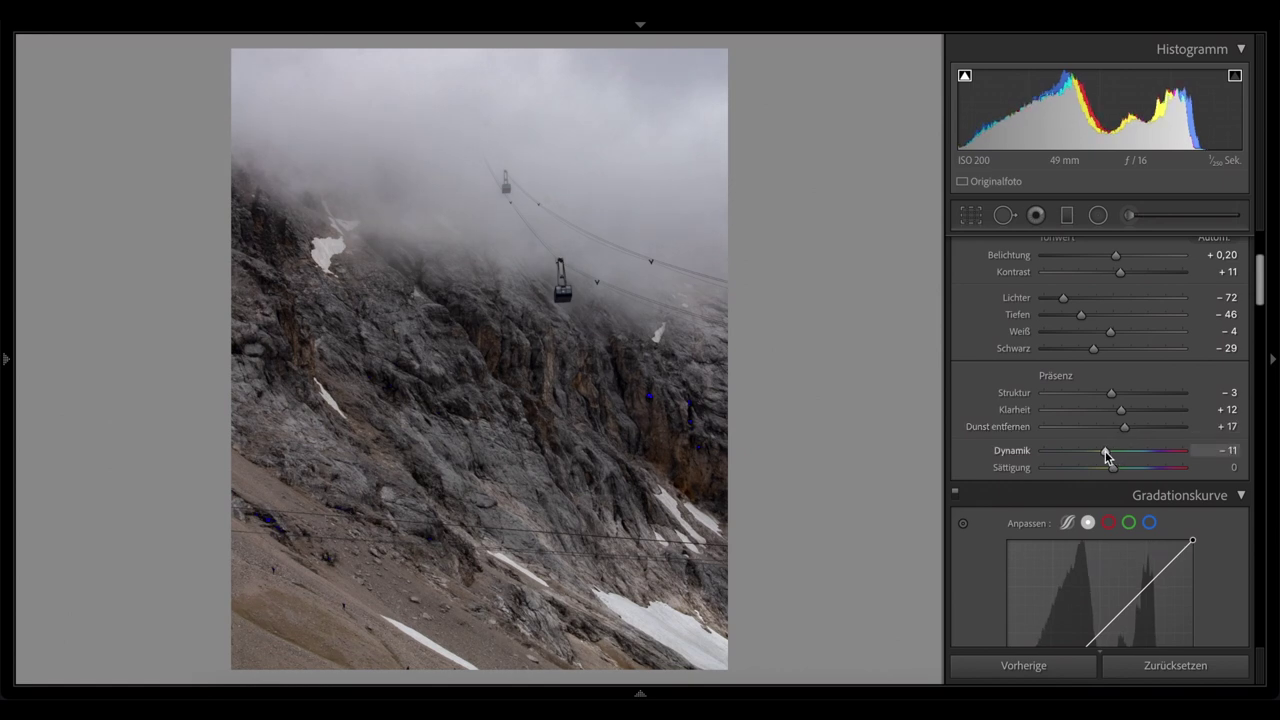
pyautogui.scroll(-1, 1115, 475)
pyautogui.scroll(-4, 1140, 500)
pyautogui.scroll(-1, 1170, 531)
pyautogui.scroll(-1, 1170, 531)
pyautogui.moveTo(1119, 485)
pyautogui.mouseDown()
pyautogui.moveTo(1072, 487)
pyautogui.moveTo(1130, 506)
pyautogui.moveTo(1106, 519)
pyautogui.moveTo(1117, 541)
pyautogui.mouseUp()
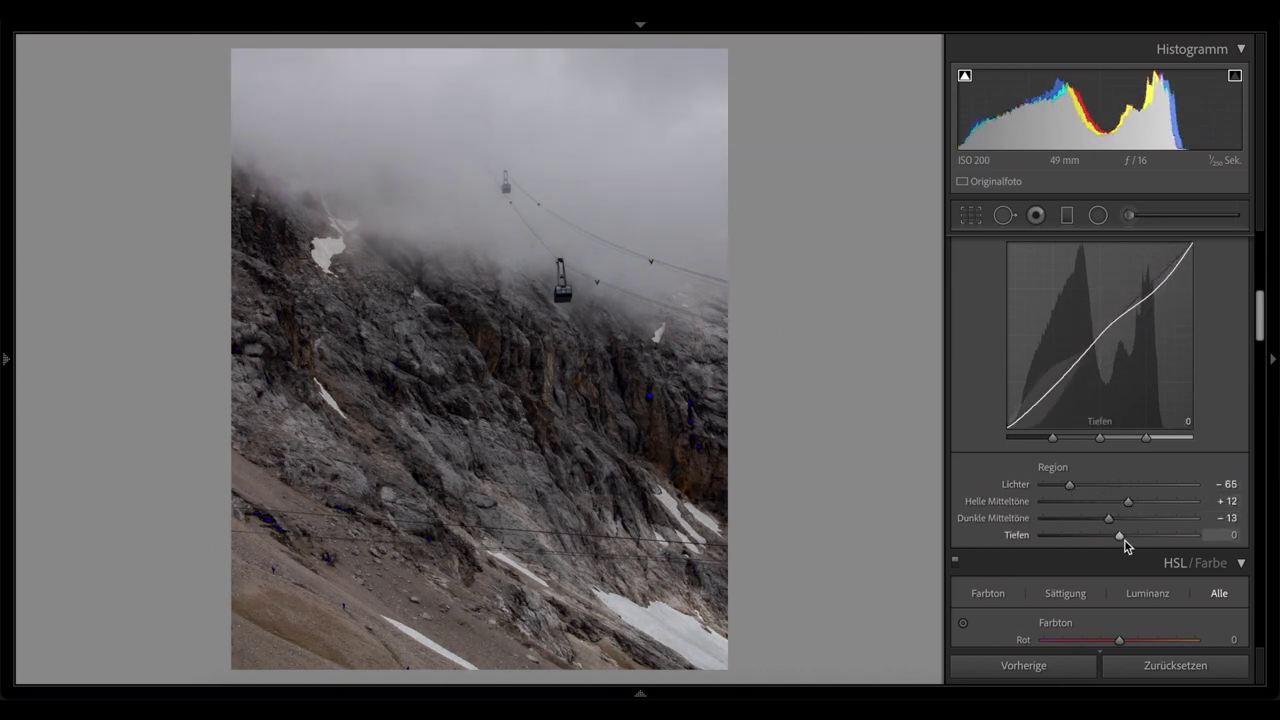
# Step: Shape a point tone curve lifting black to 15, dimming white to 240, raising midtones
pyautogui.scroll(3, 1100, 420)
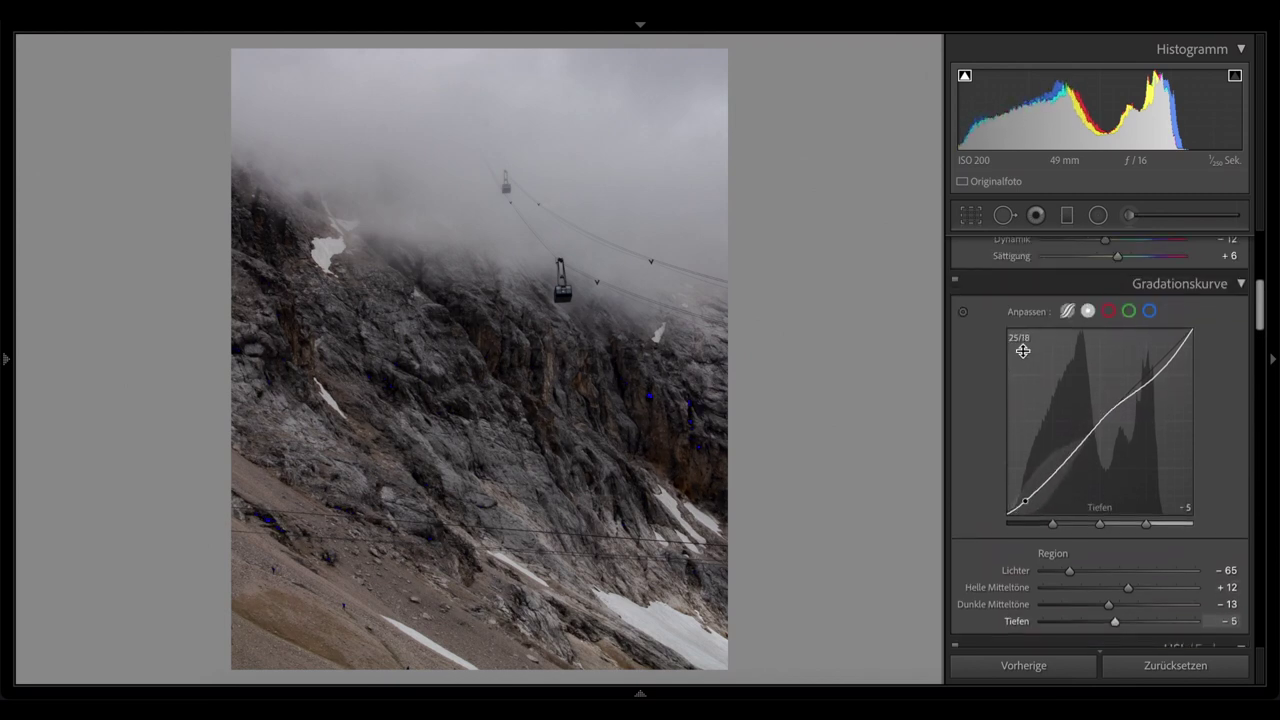
pyautogui.click(1088, 378)
pyautogui.click(1047, 540)
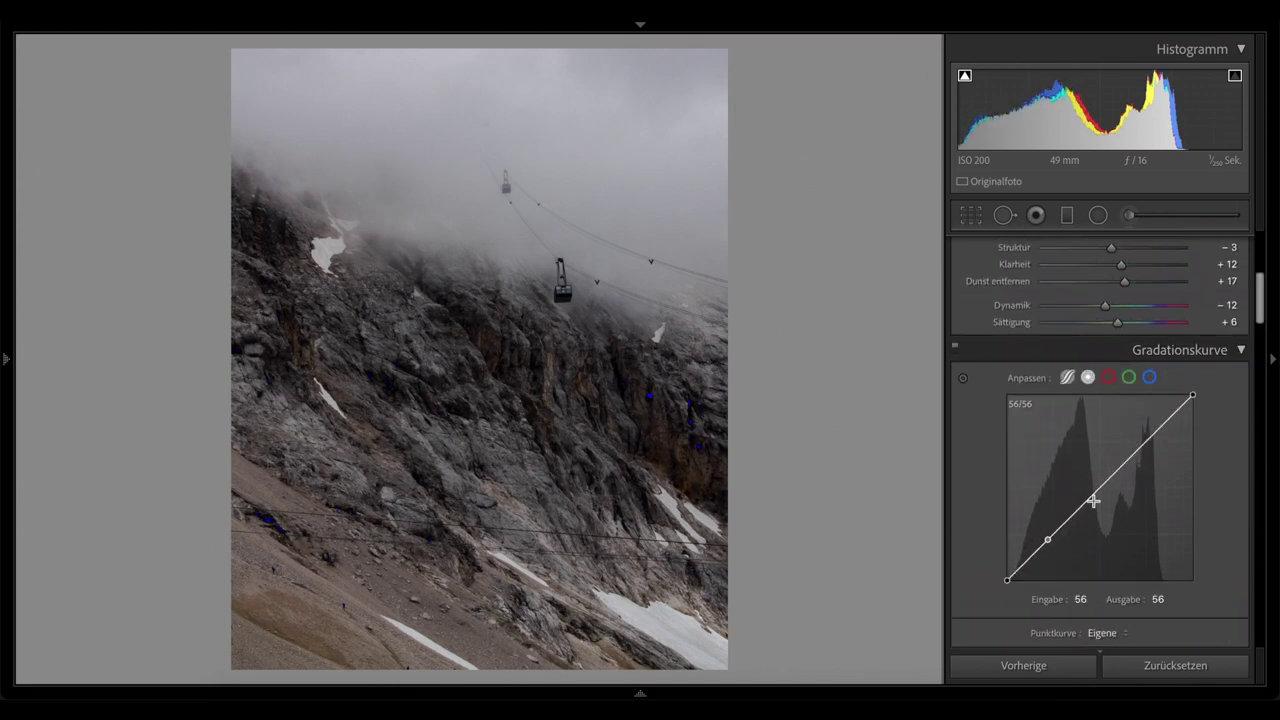
pyautogui.moveTo(1008, 583); pyautogui.dragTo(990, 570)
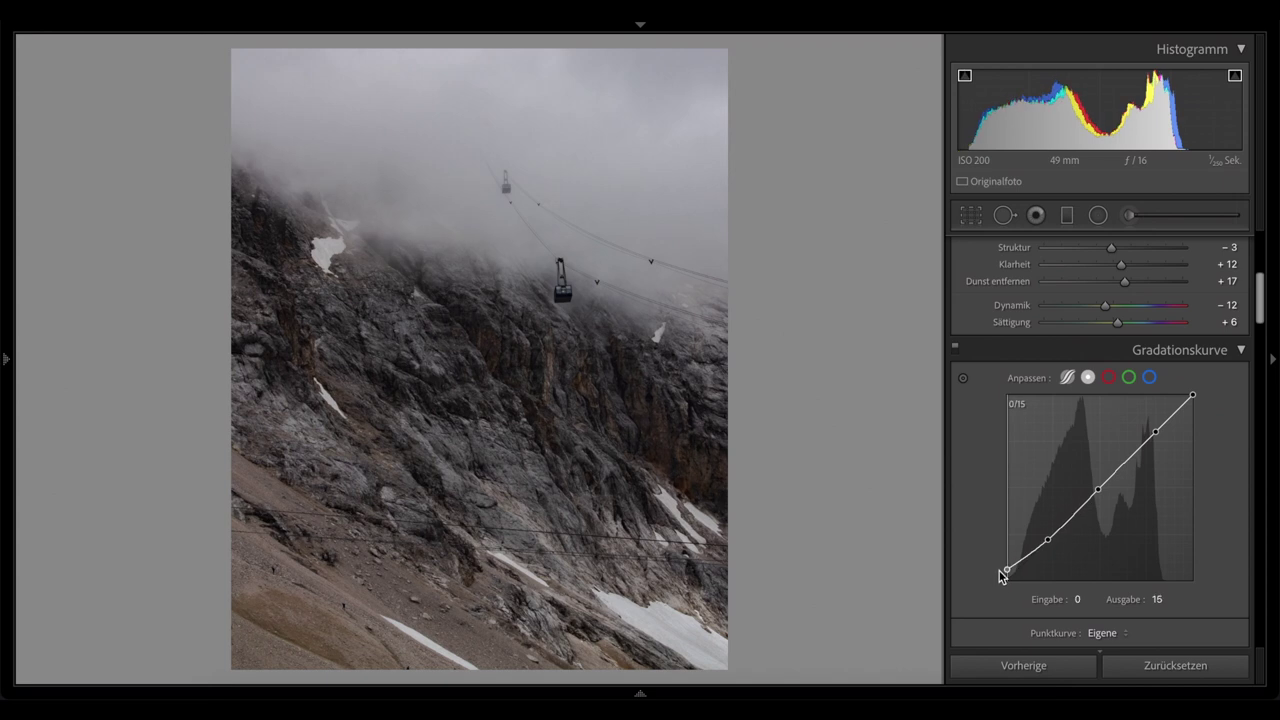
pyautogui.moveTo(1188, 401); pyautogui.dragTo(1194, 404)
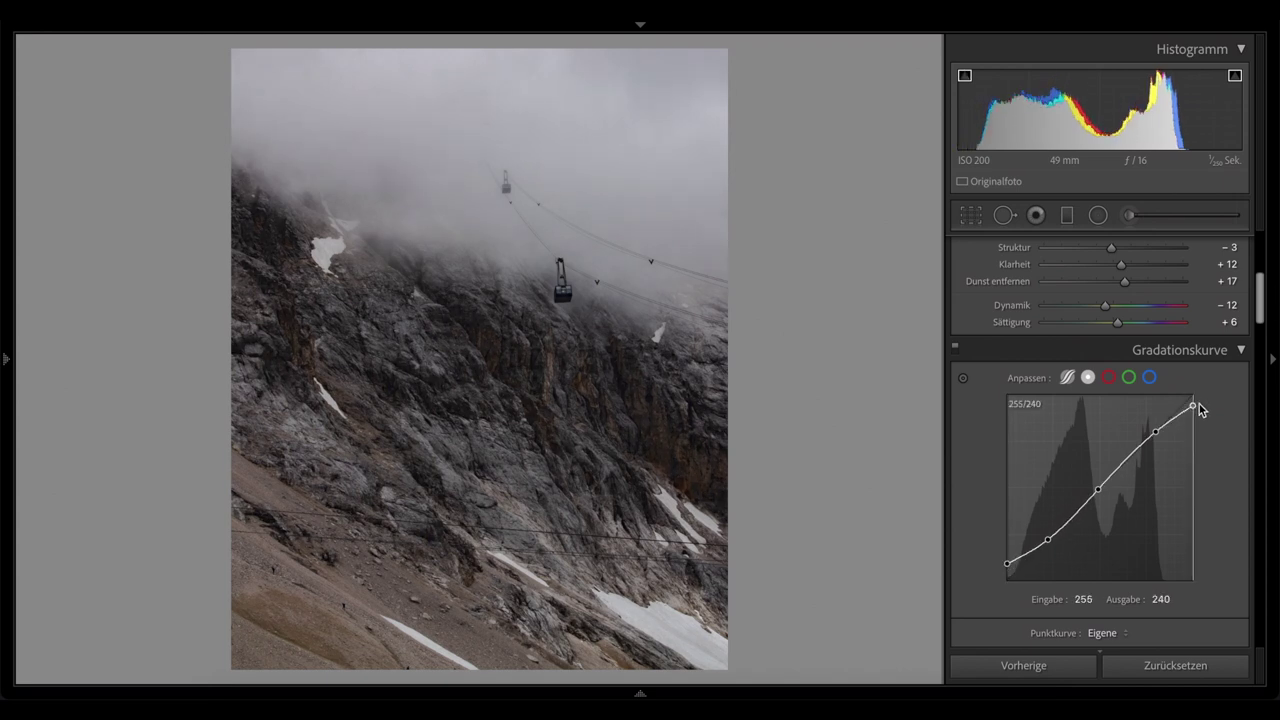
pyautogui.moveTo(1050, 540); pyautogui.dragTo(1051, 539)
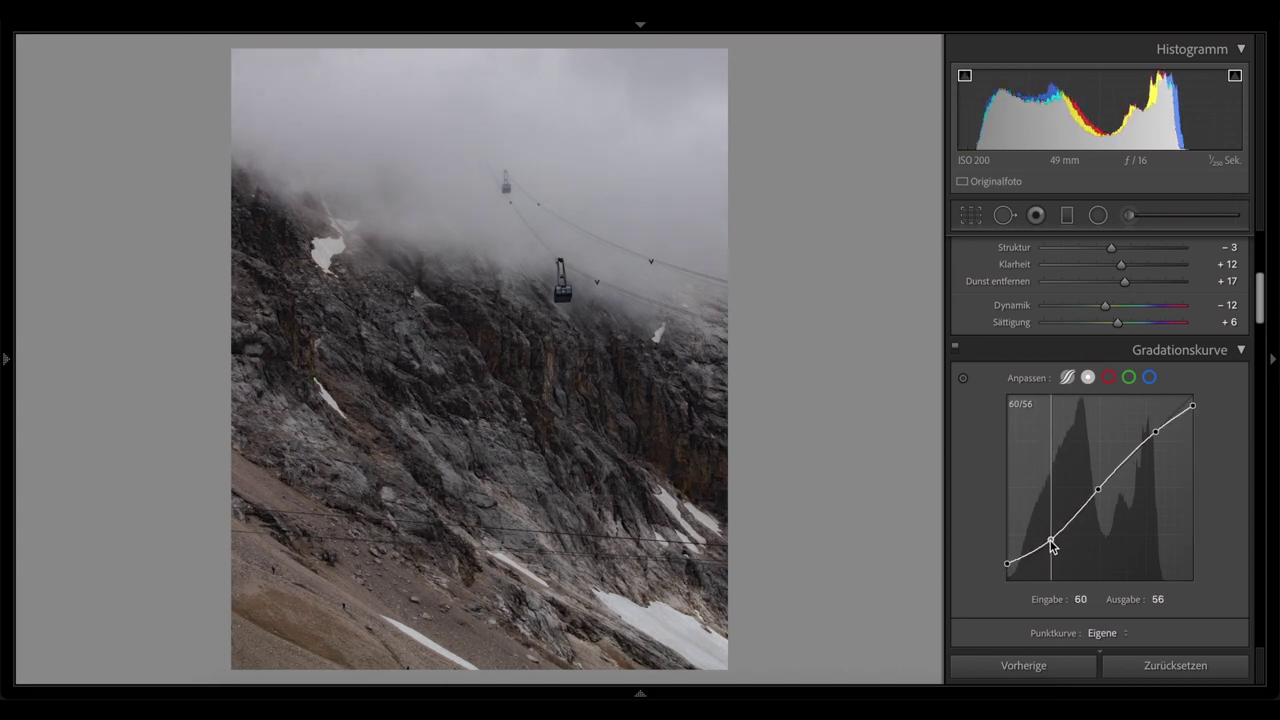
pyautogui.moveTo(1087, 500); pyautogui.dragTo(1104, 485)
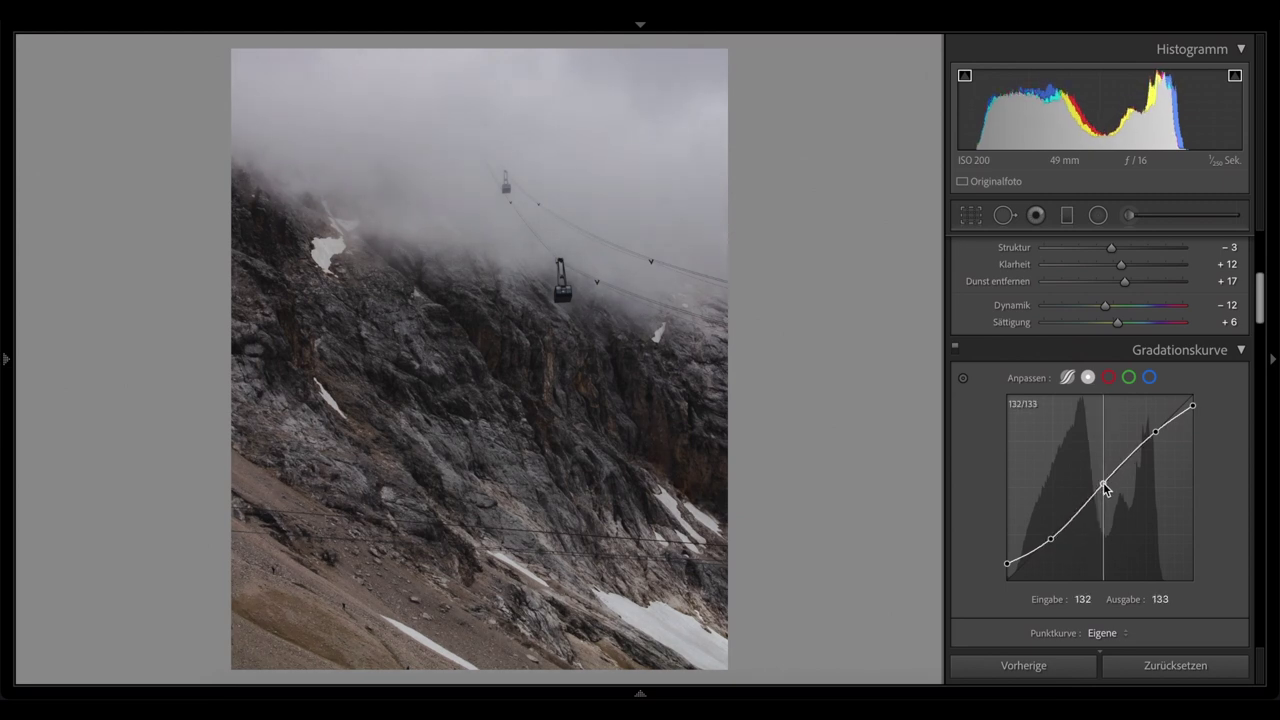
pyautogui.moveTo(1156, 433); pyautogui.dragTo(1157, 434)
pyautogui.scroll(-5, 1217, 513)
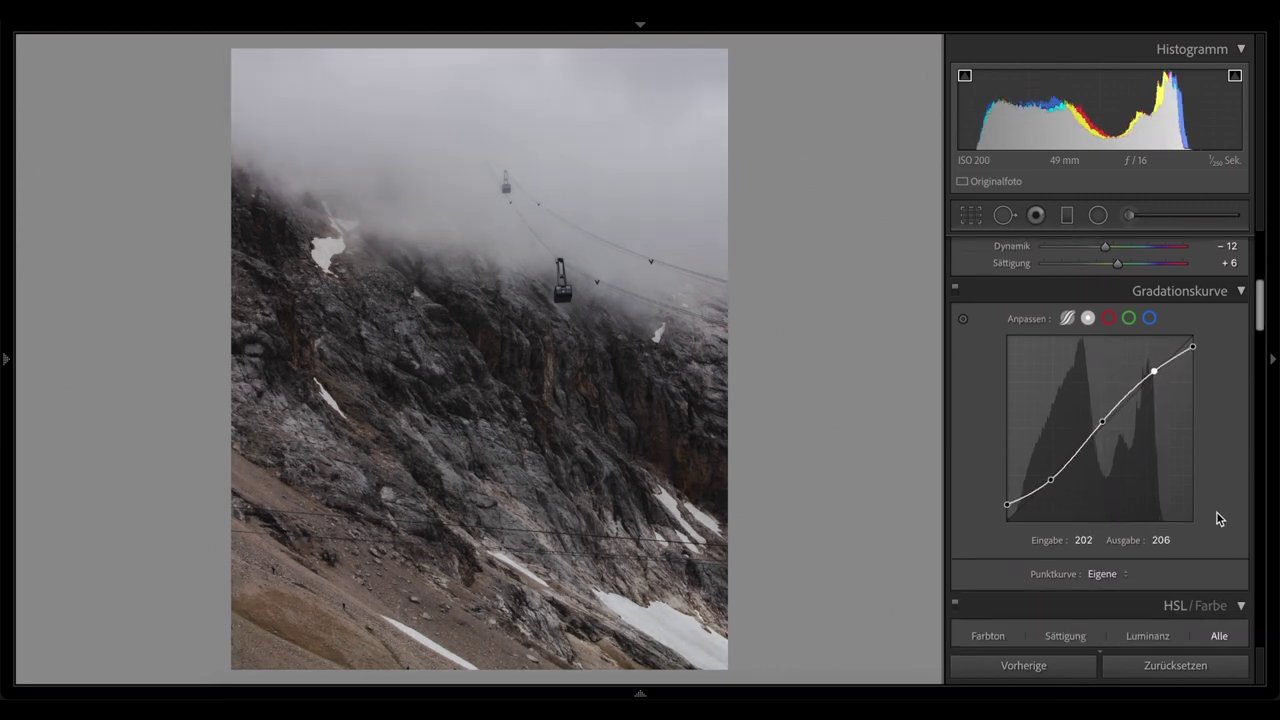
# Step: Adjust HSL hues and saturation, boosting greens +9 and aqua and blue up to +31
pyautogui.scroll(-2, 1217, 513)
pyautogui.moveTo(1119, 407); pyautogui.dragTo(1113, 410)
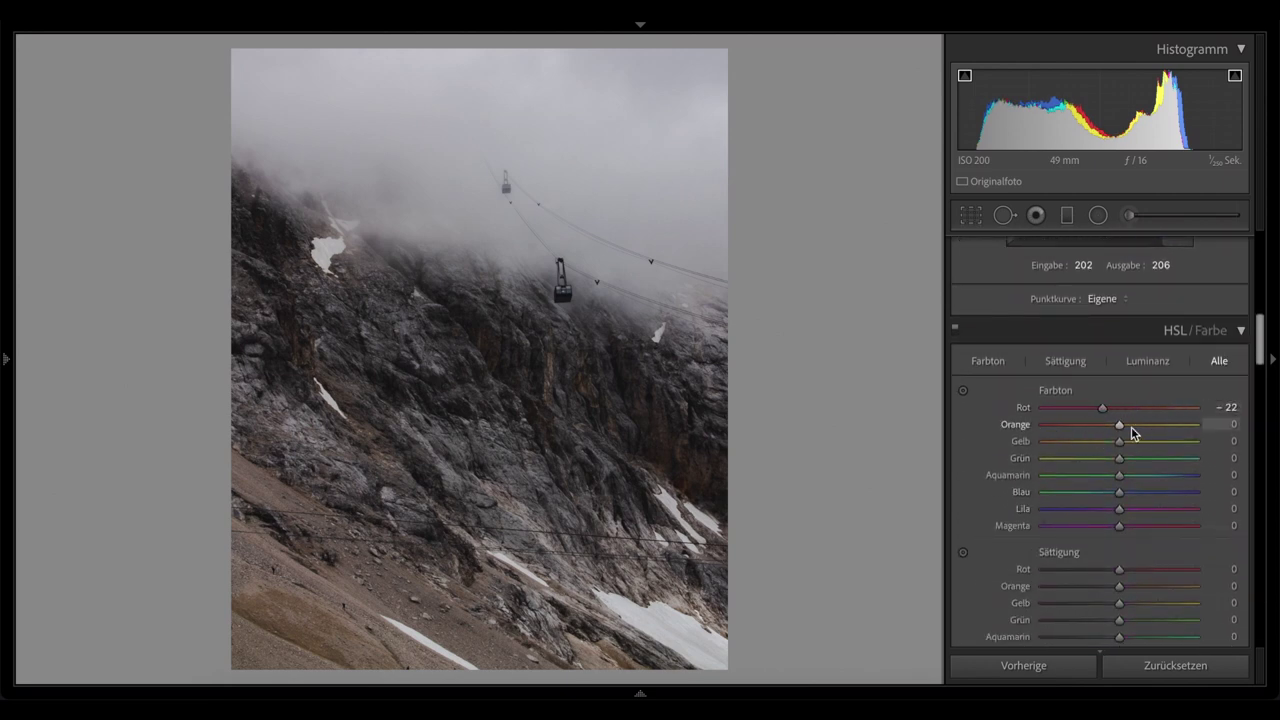
pyautogui.moveTo(1114, 424)
pyautogui.mouseDown()
pyautogui.moveTo(1071, 434)
pyautogui.moveTo(1110, 440)
pyautogui.mouseUp()
pyautogui.scroll(-3, 1117, 445)
pyautogui.scroll(-3, 1117, 445)
pyautogui.moveTo(1119, 355); pyautogui.dragTo(1122, 357)
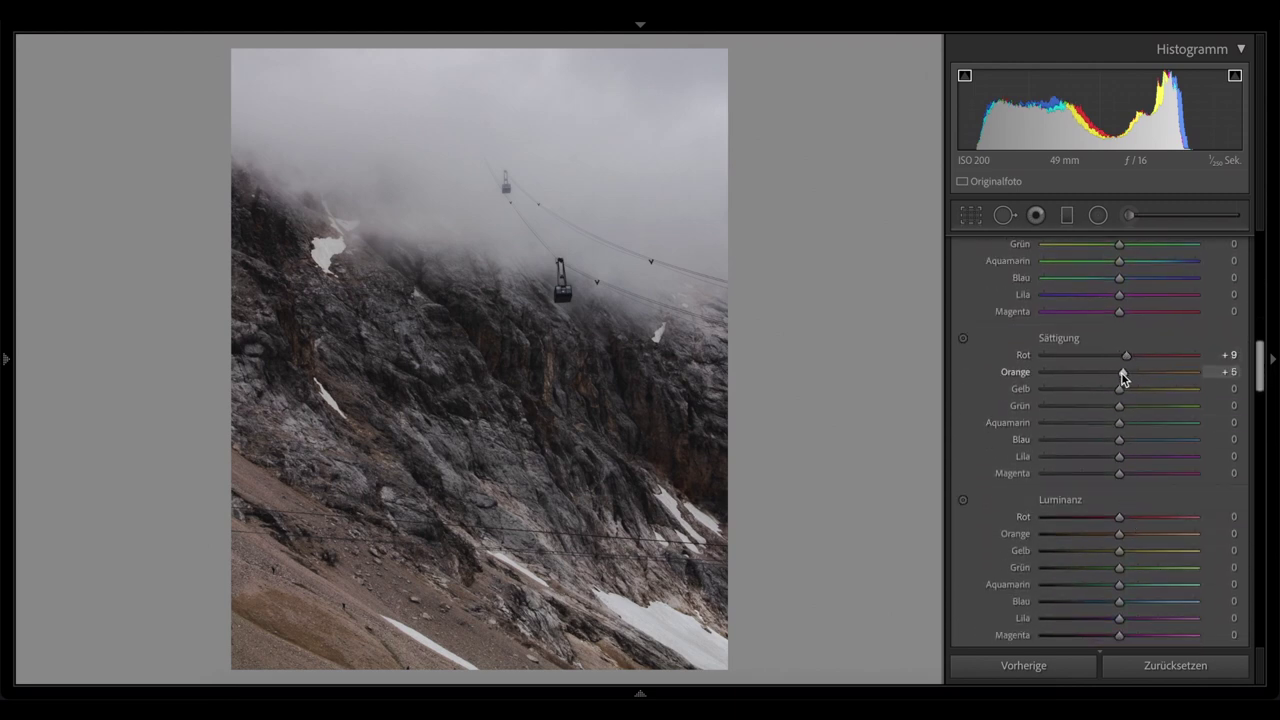
pyautogui.moveTo(1123, 376); pyautogui.dragTo(1125, 375)
pyautogui.scroll(-2, 1123, 380)
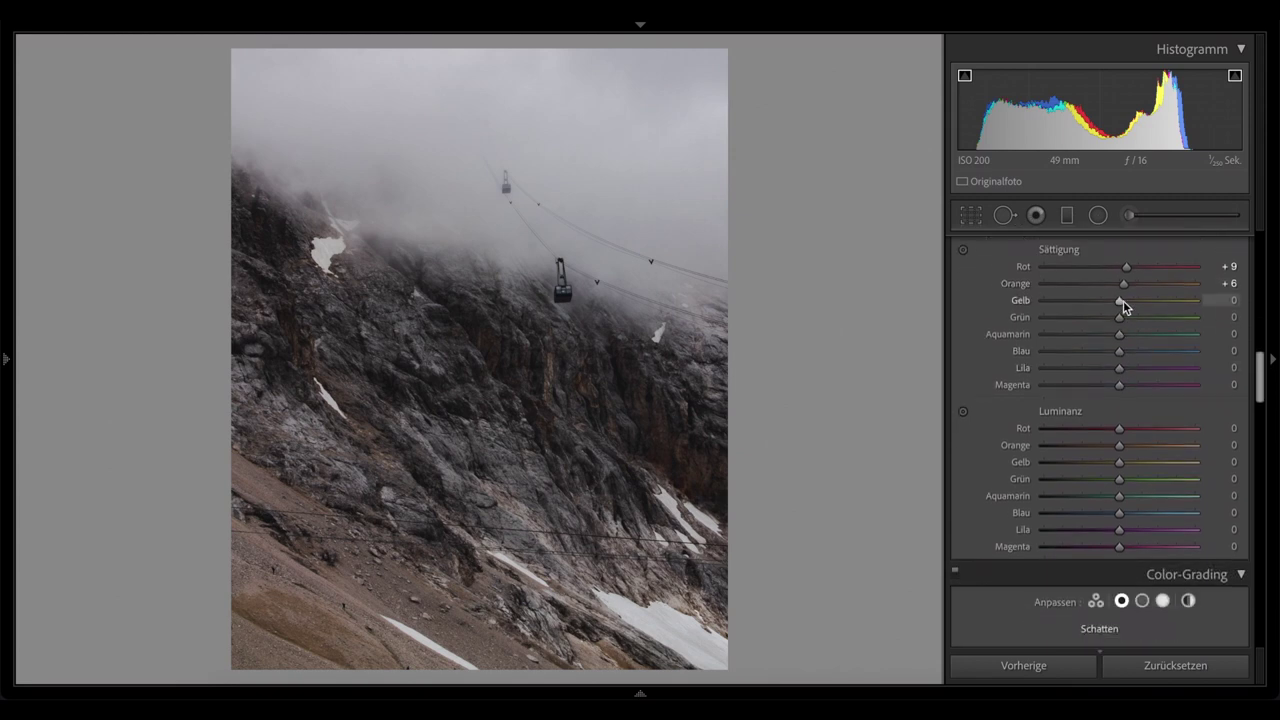
pyautogui.moveTo(1119, 318)
pyautogui.mouseDown()
pyautogui.moveTo(1133, 320)
pyautogui.moveTo(1124, 335)
pyautogui.mouseUp()
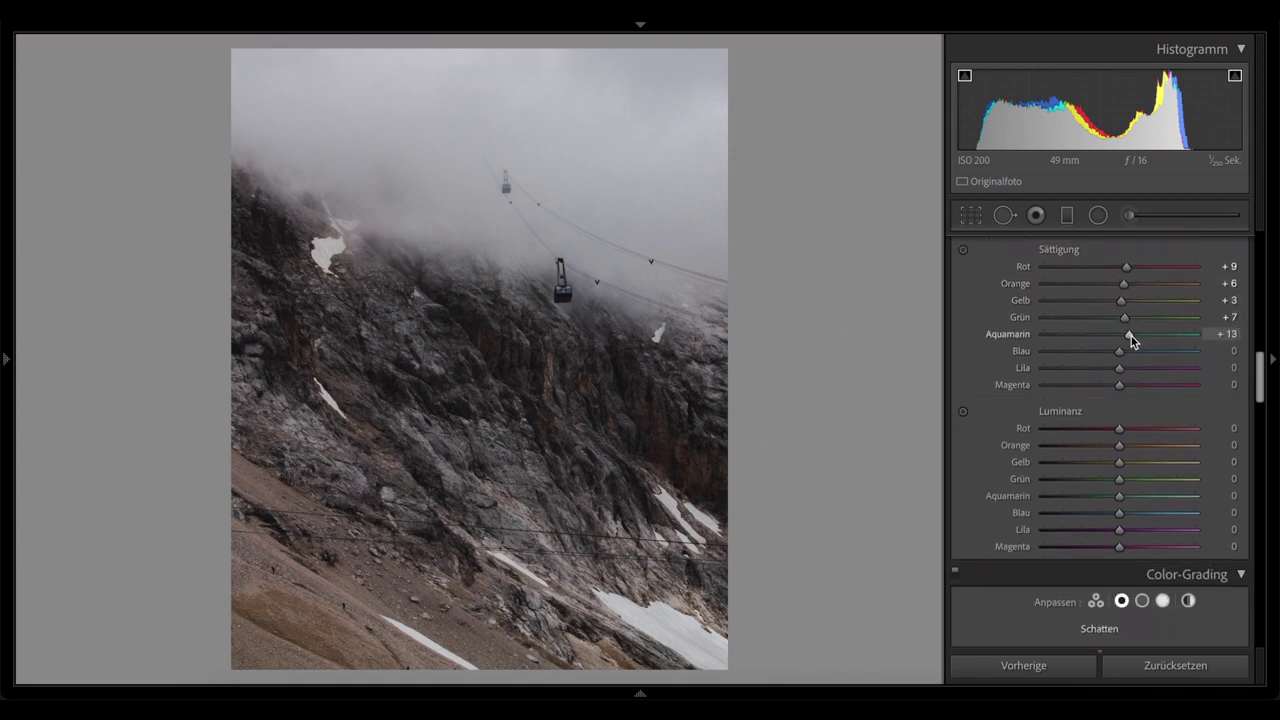
# Step: Darken red, orange (−11) and yellow (−14) luminance
pyautogui.scroll(-1, 1133, 347)
pyautogui.moveTo(1119, 321)
pyautogui.mouseDown()
pyautogui.moveTo(1141, 324)
pyautogui.moveTo(1110, 305)
pyautogui.mouseUp()
pyautogui.scroll(-3, 1133, 325)
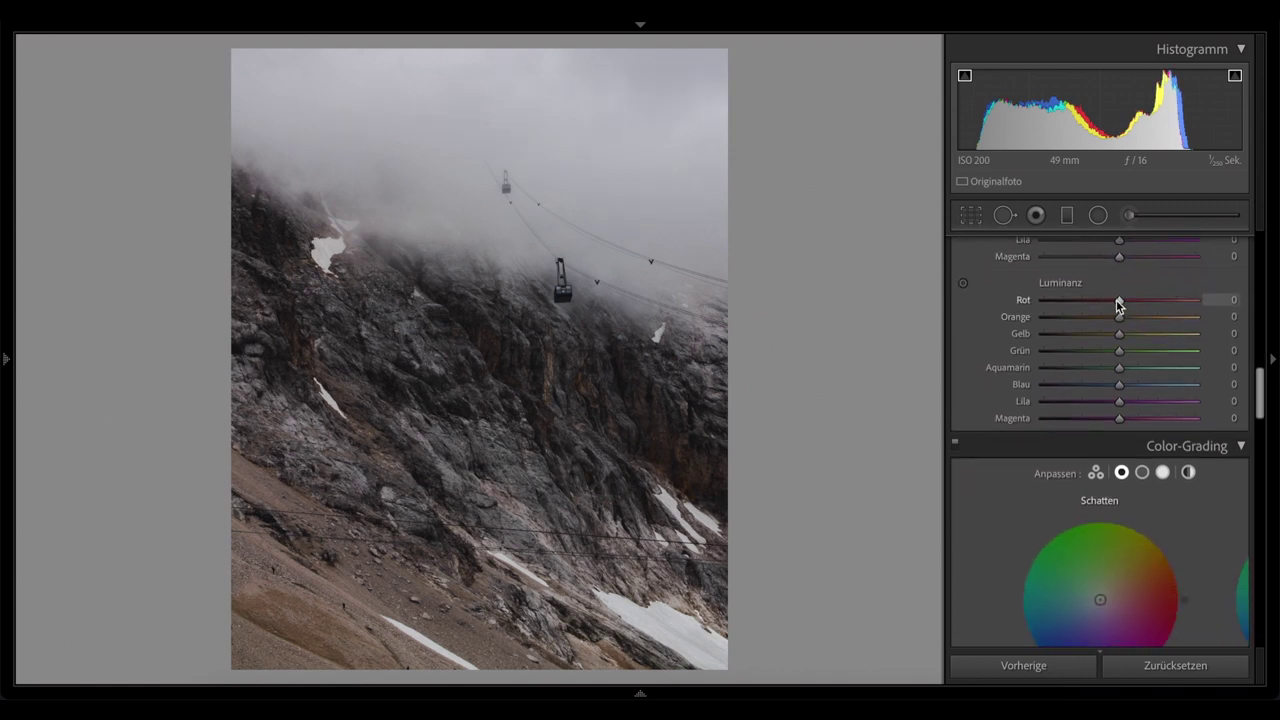
pyautogui.moveTo(1119, 317); pyautogui.dragTo(1112, 339)
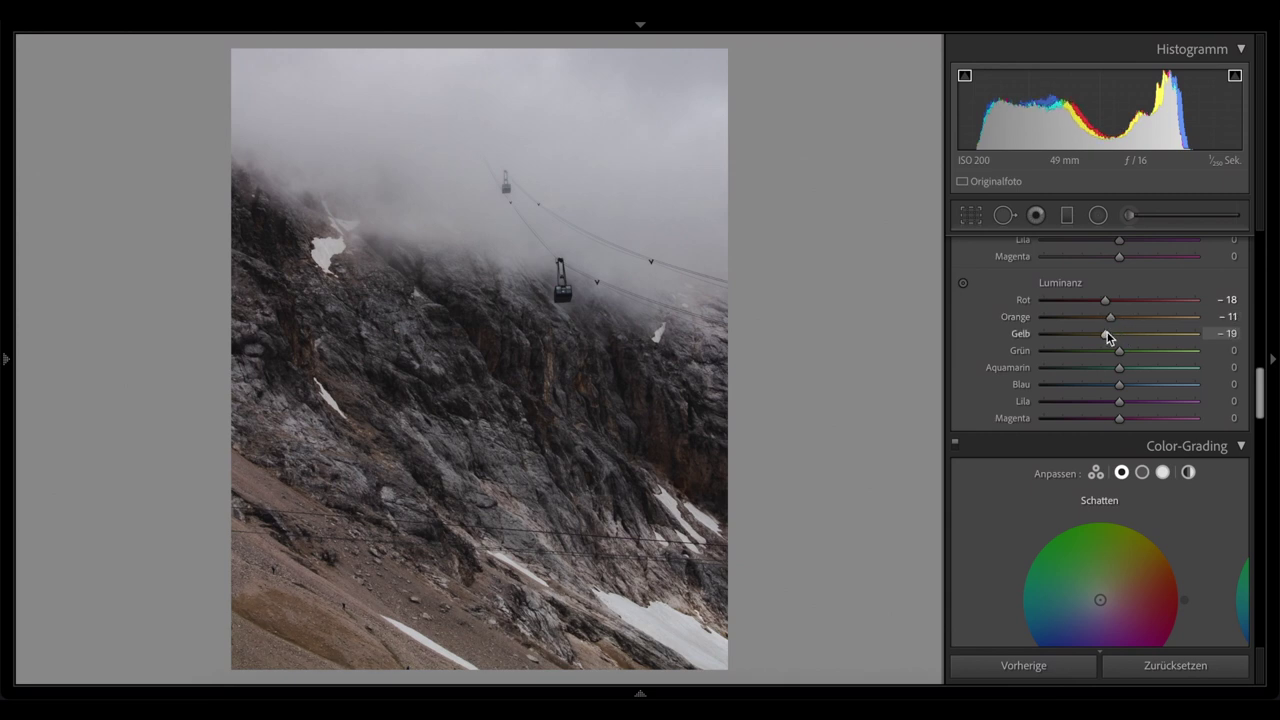
pyautogui.scroll(-5, 1110, 335)
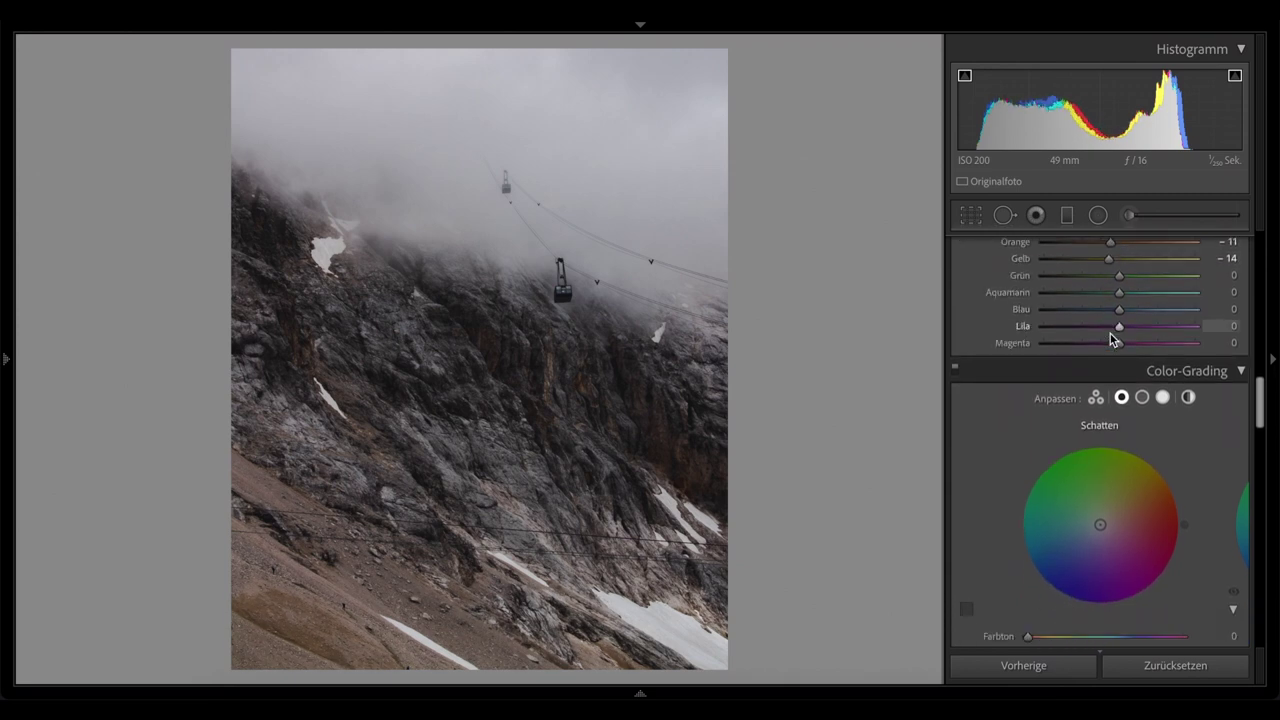
# Step: Tint the shadows a barely saturated cool purple, around hue 262, saturation 3
pyautogui.scroll(-1, 1110, 334)
pyautogui.moveTo(1110, 334)
pyautogui.mouseDown()
pyautogui.moveTo(1165, 355)
pyautogui.moveTo(1060, 500)
pyautogui.mouseUp()
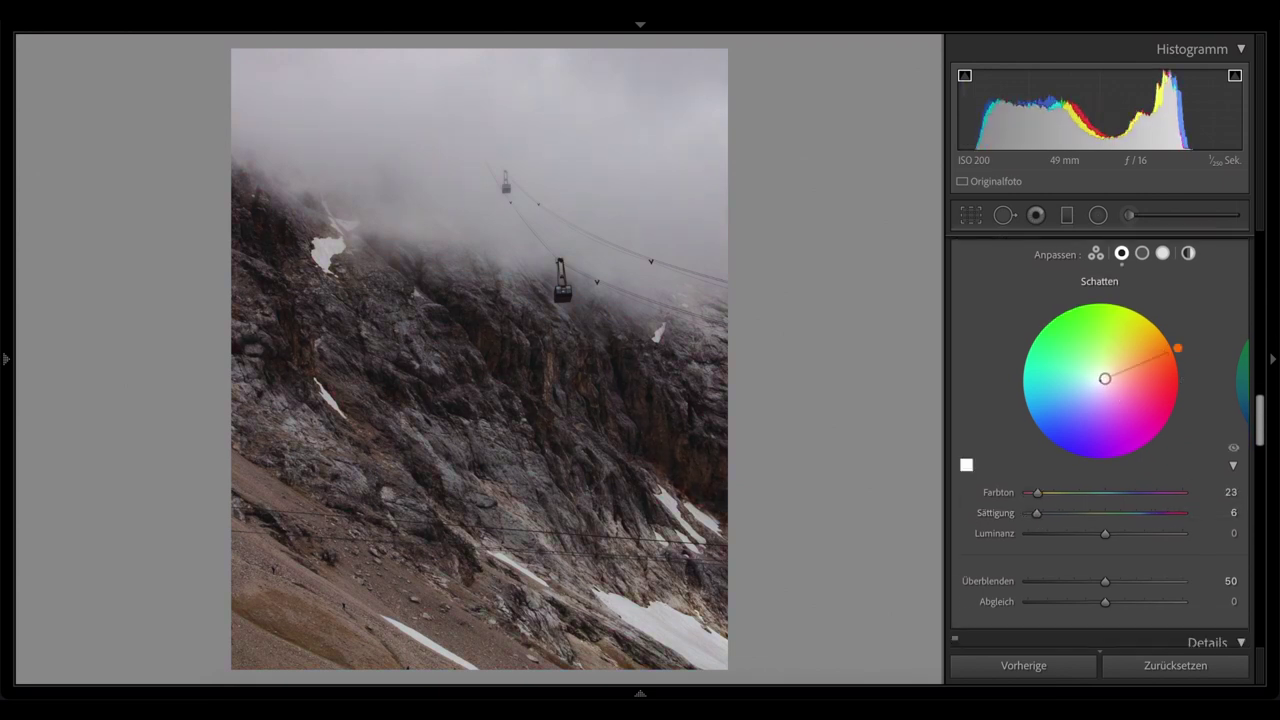
pyautogui.moveTo(1037, 492)
pyautogui.mouseDown()
pyautogui.moveTo(1197, 497)
pyautogui.moveTo(1136, 500)
pyautogui.mouseUp()
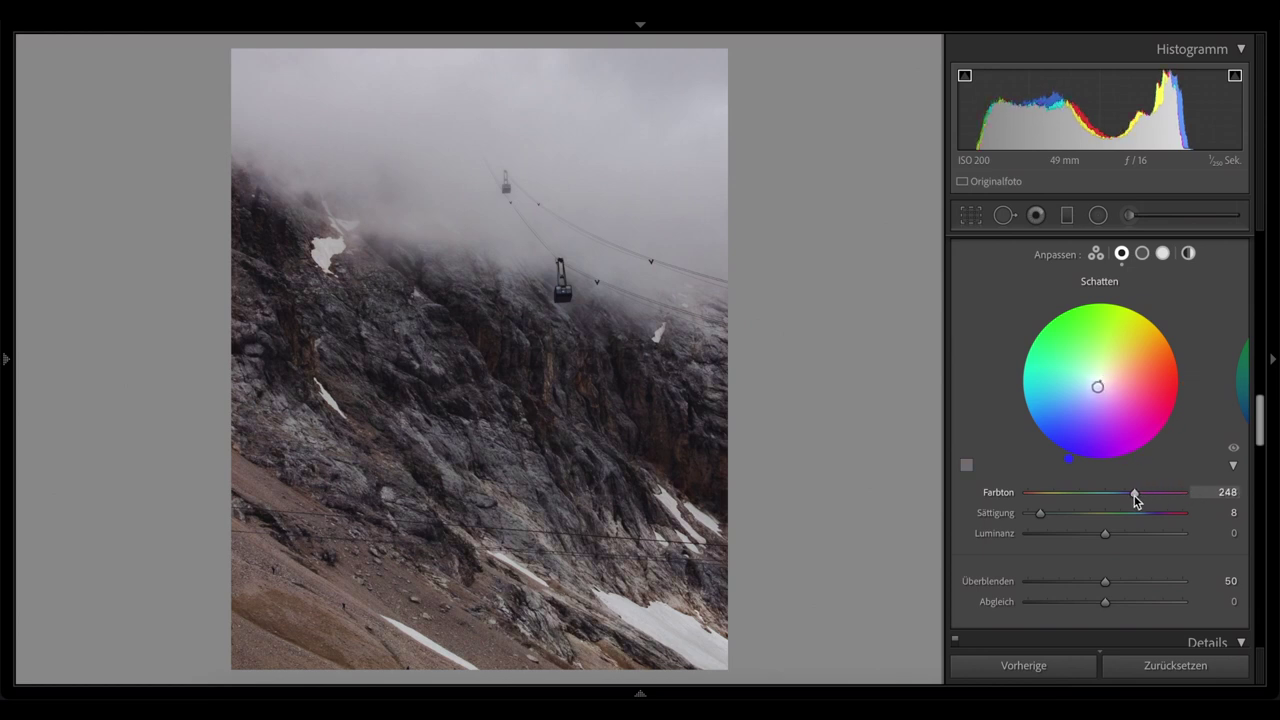
pyautogui.moveTo(1041, 513)
pyautogui.mouseDown()
pyautogui.moveTo(1018, 519)
pyautogui.moveTo(1033, 523)
pyautogui.mouseUp()
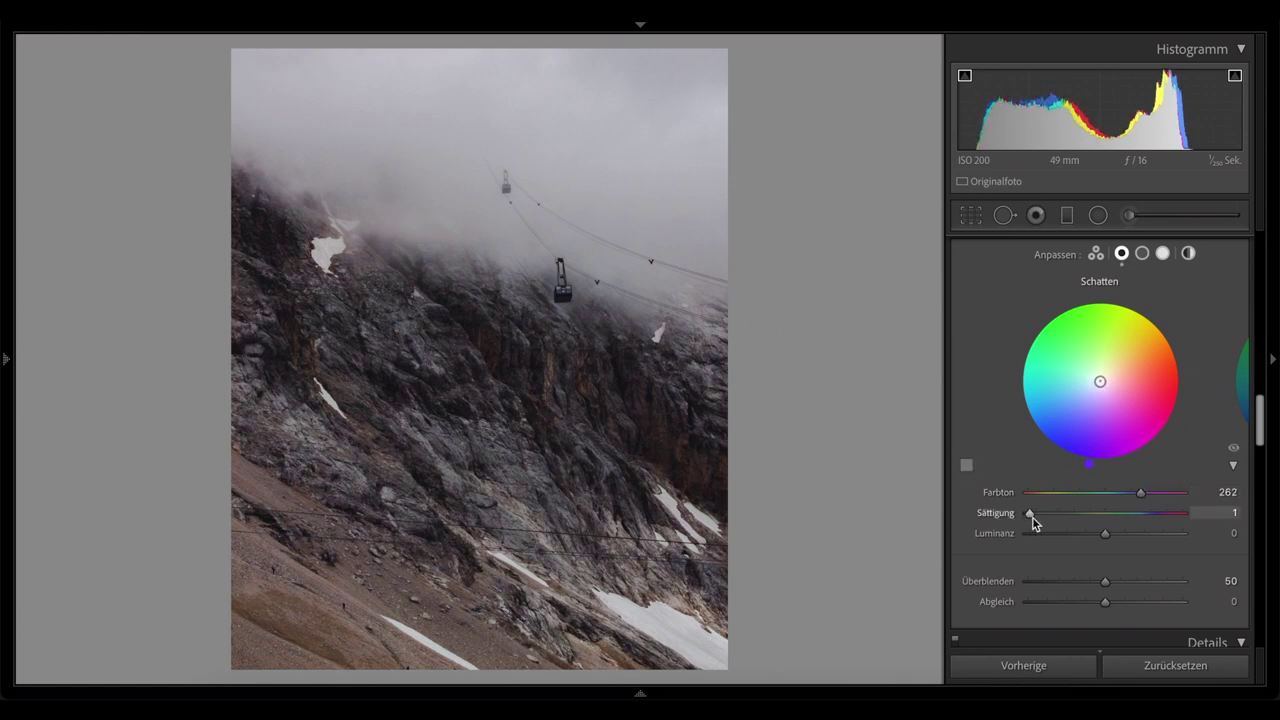
# Step: Grade highlights blue-purple (hue 238, sat 5), midtones orange (hue 31, sat 6), blending 24
pyautogui.click(1161, 254)
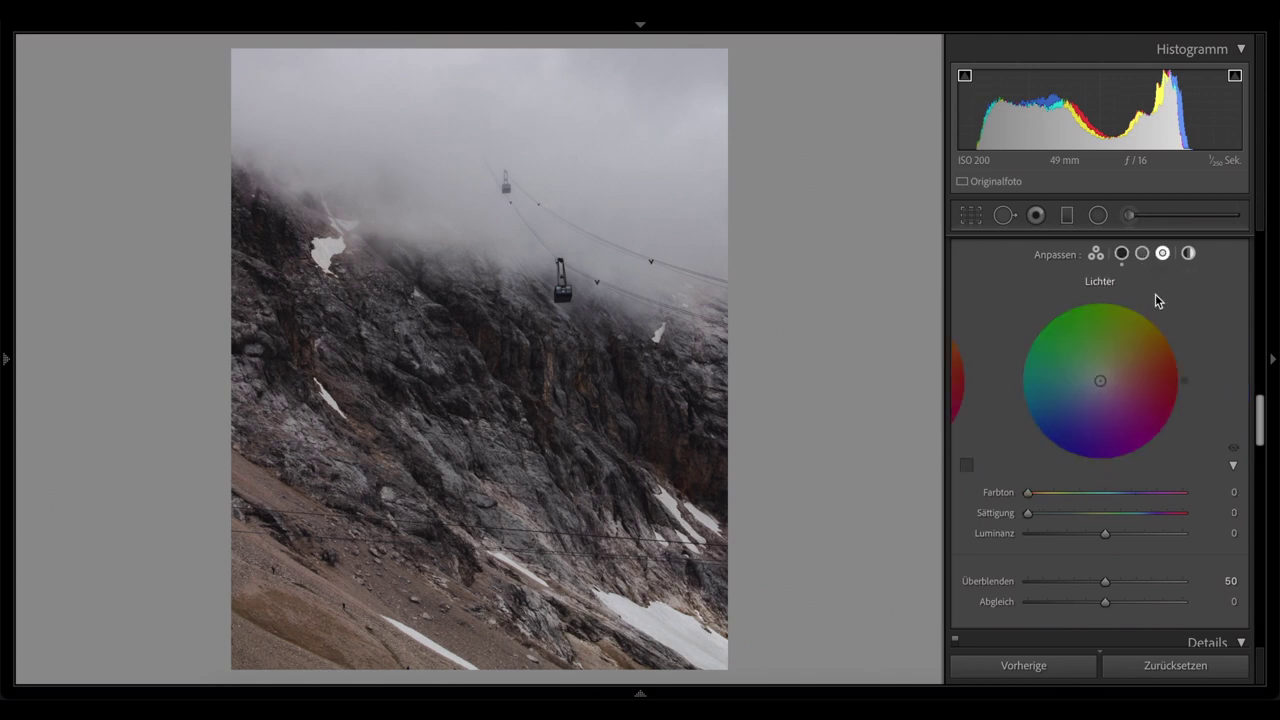
pyautogui.moveTo(1105, 581); pyautogui.dragTo(1168, 583)
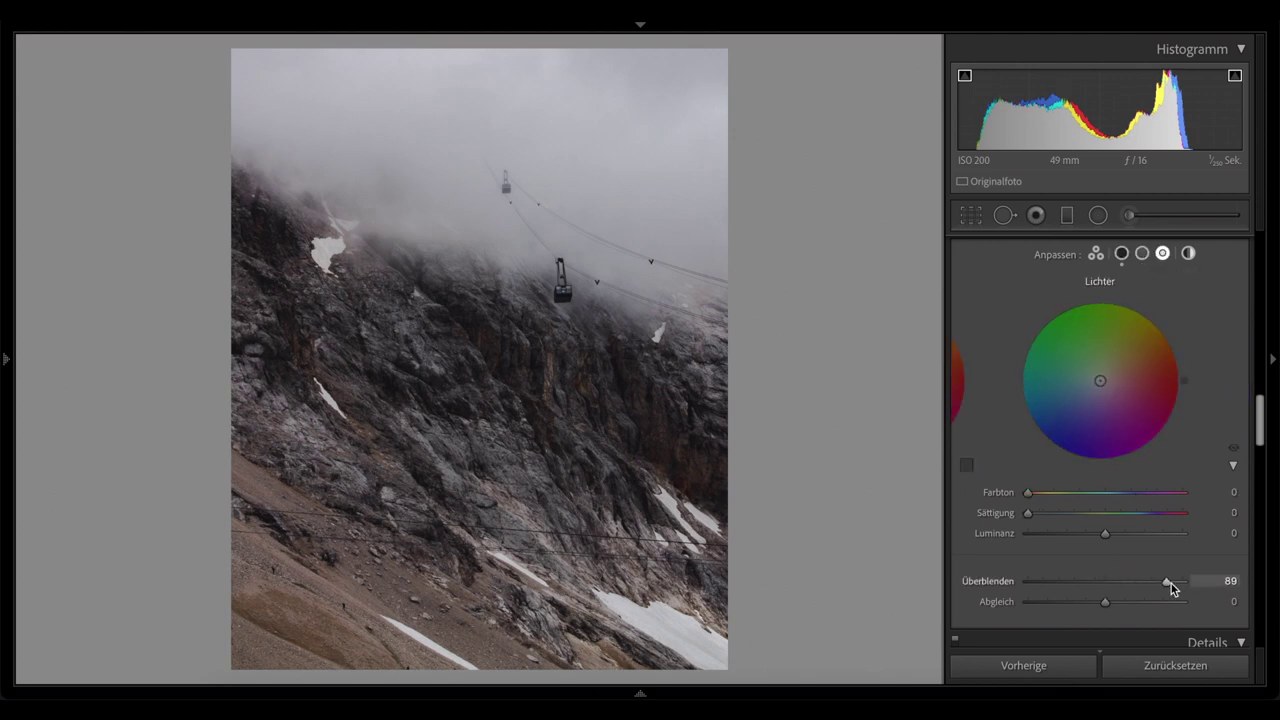
pyautogui.doubleClick(1003, 581)
pyautogui.moveTo(1027, 512)
pyautogui.mouseDown()
pyautogui.moveTo(1111, 493)
pyautogui.moveTo(1028, 503)
pyautogui.moveTo(1130, 502)
pyautogui.mouseUp()
pyautogui.click(1142, 253)
pyautogui.moveTo(1027, 512); pyautogui.dragTo(1037, 494)
pyautogui.moveTo(1105, 581); pyautogui.dragTo(1065, 581)
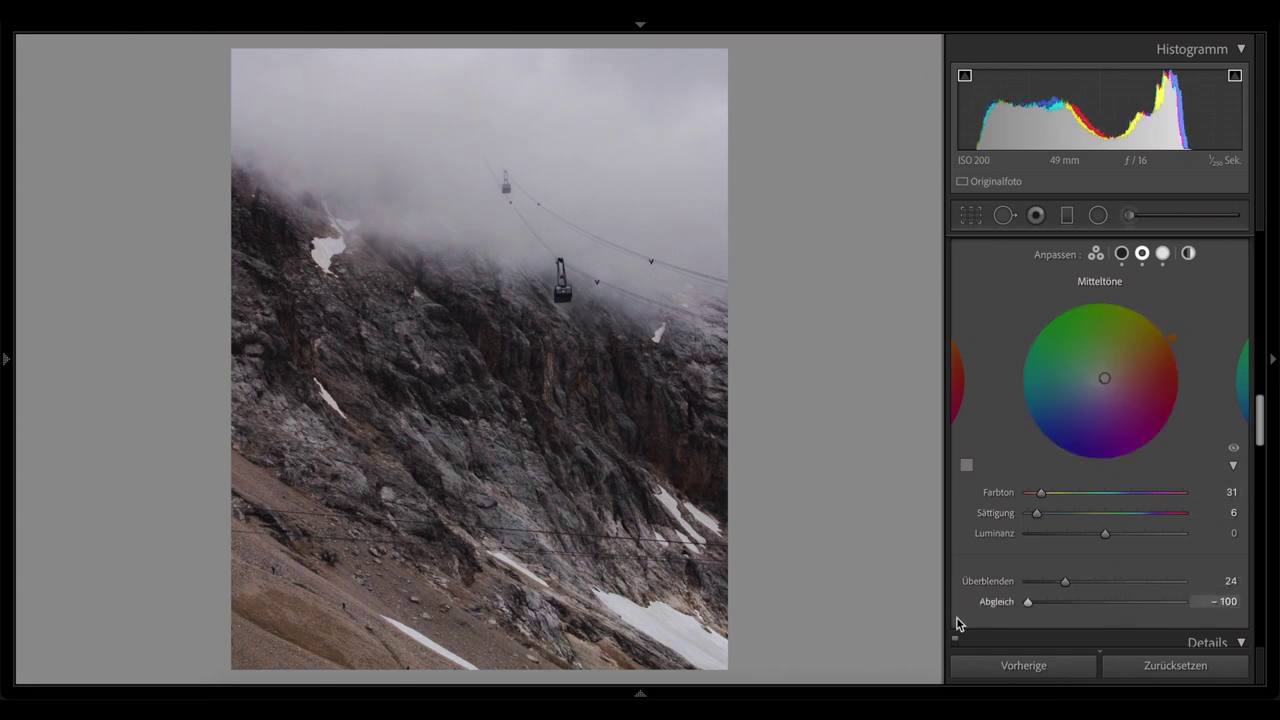
pyautogui.moveTo(1105, 601); pyautogui.dragTo(1101, 601)
# Step: Raise the sharpening amount to 55
pyautogui.scroll(-5, 985, 605)
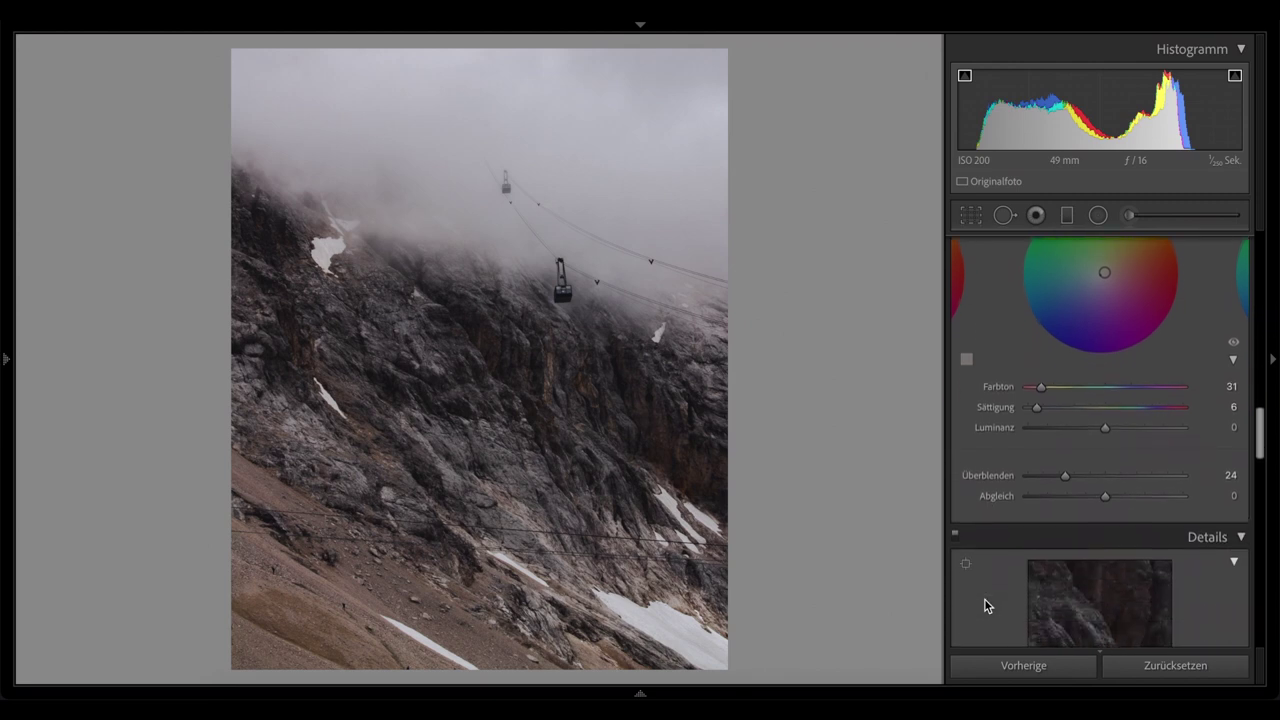
pyautogui.scroll(-3, 985, 605)
pyautogui.scroll(-2, 985, 605)
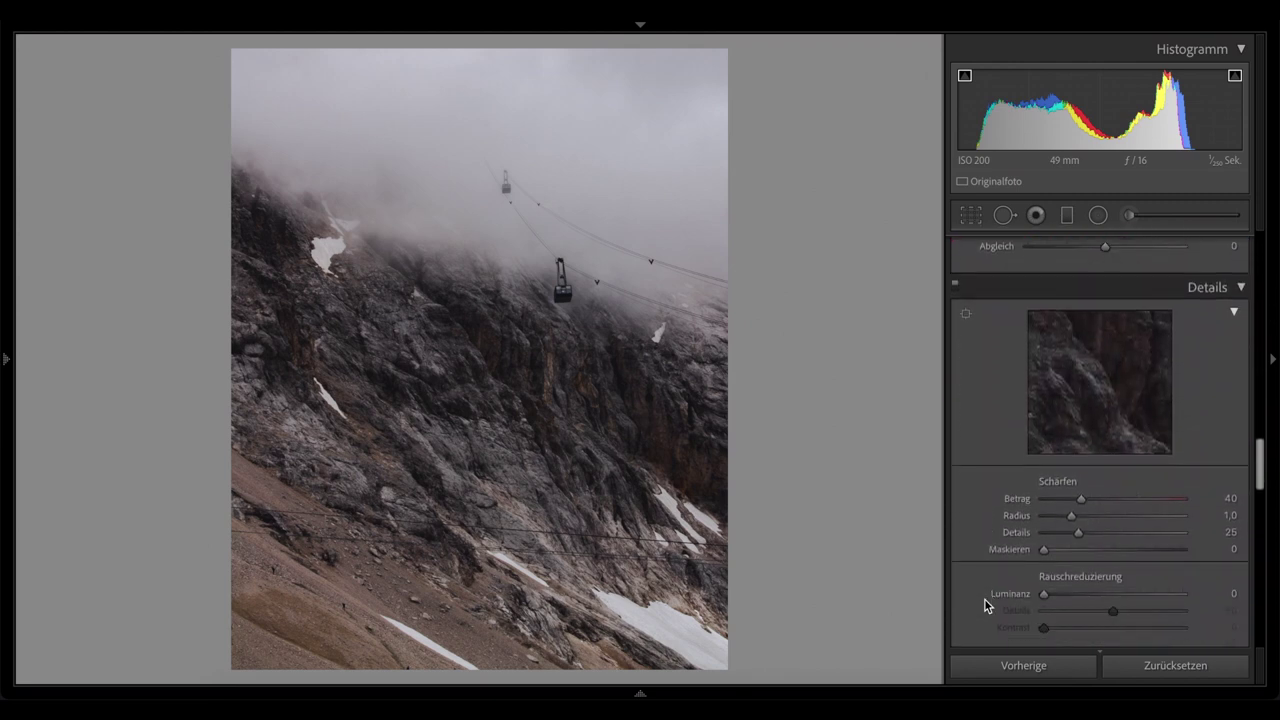
pyautogui.scroll(-2, 985, 605)
pyautogui.moveTo(1081, 436); pyautogui.dragTo(1089, 436)
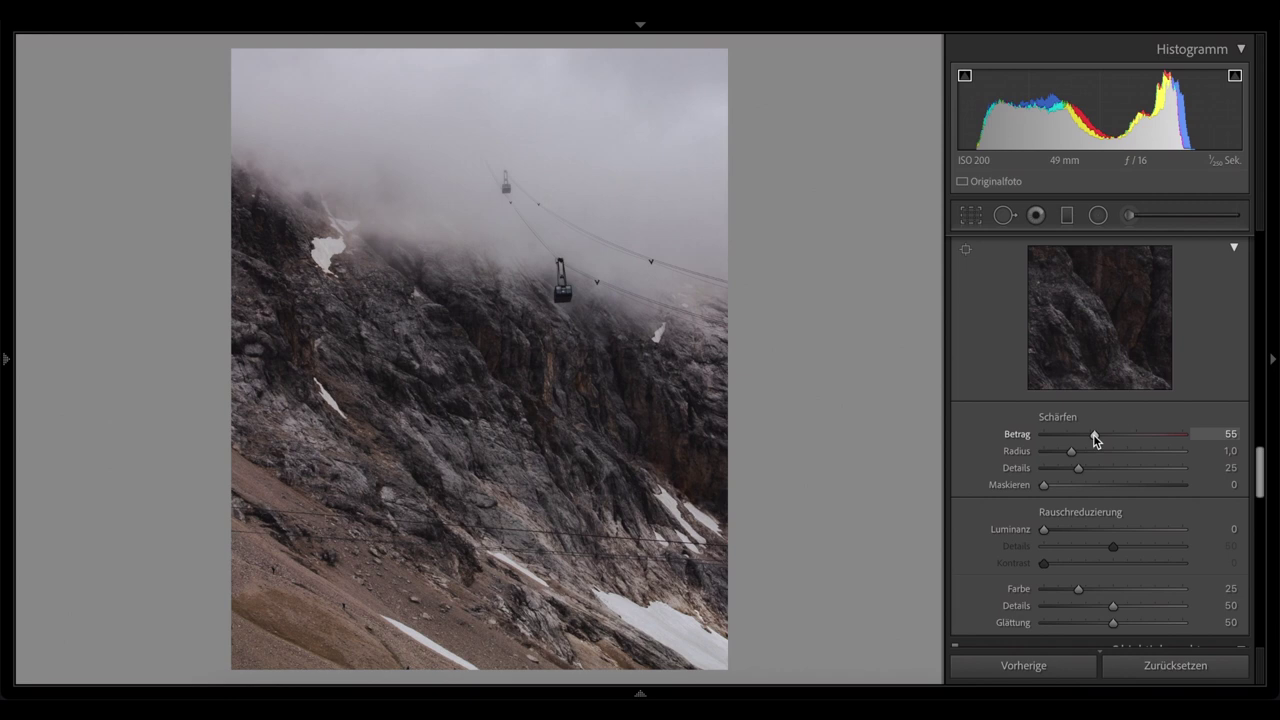
# Step: Add film grain with amount 23, size 25 and roughness 25
pyautogui.scroll(-2, 1093, 434)
pyautogui.scroll(-2, 1093, 434)
pyautogui.scroll(-5, 1093, 434)
pyautogui.scroll(-5, 1093, 434)
pyautogui.scroll(-2, 1093, 434)
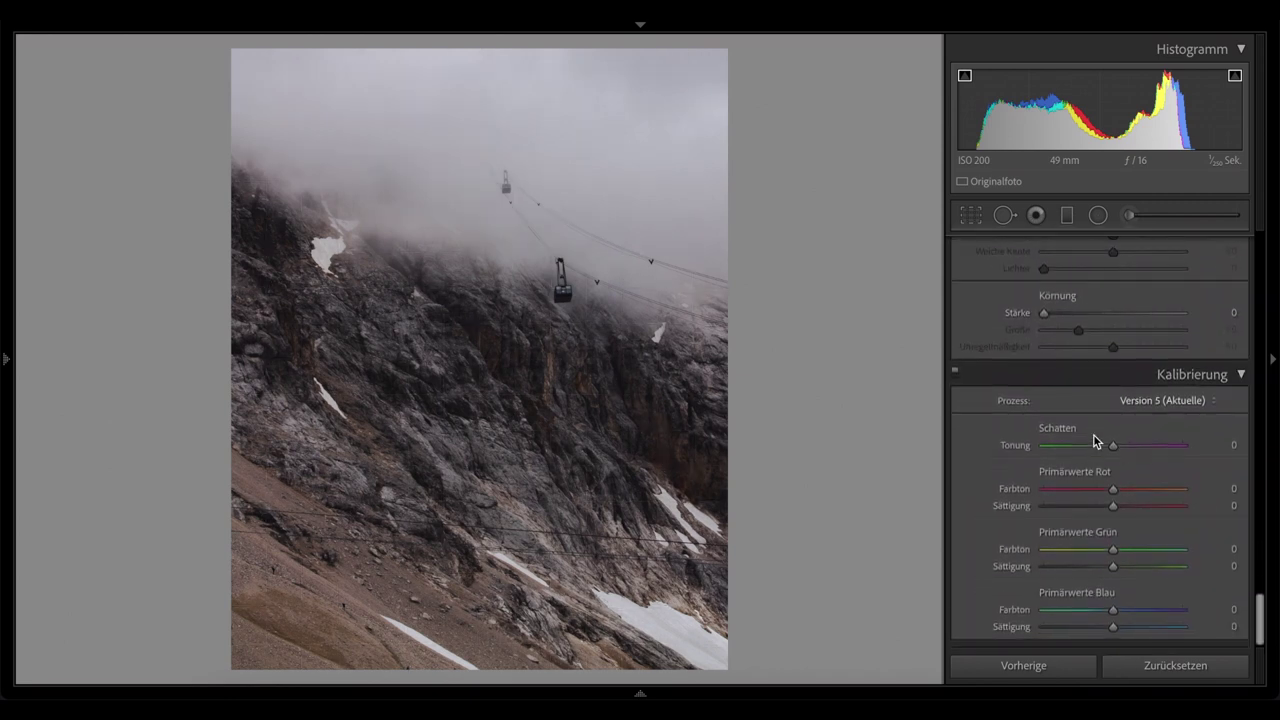
pyautogui.scroll(3, 1100, 390)
pyautogui.moveTo(1045, 450); pyautogui.dragTo(1081, 450)
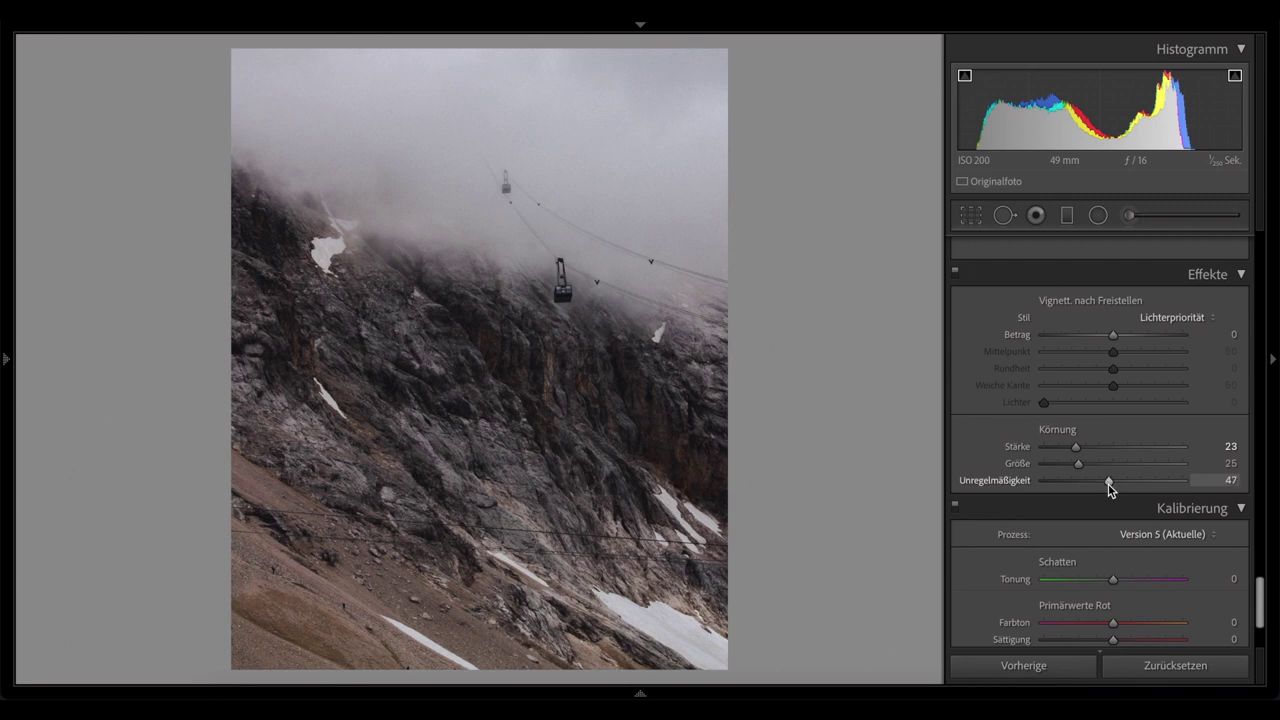
pyautogui.moveTo(1081, 484); pyautogui.dragTo(1115, 490)
# Step: Calibrate the green primary hue to +20 and the blue primary hue to −11
pyautogui.scroll(-3, 1078, 481)
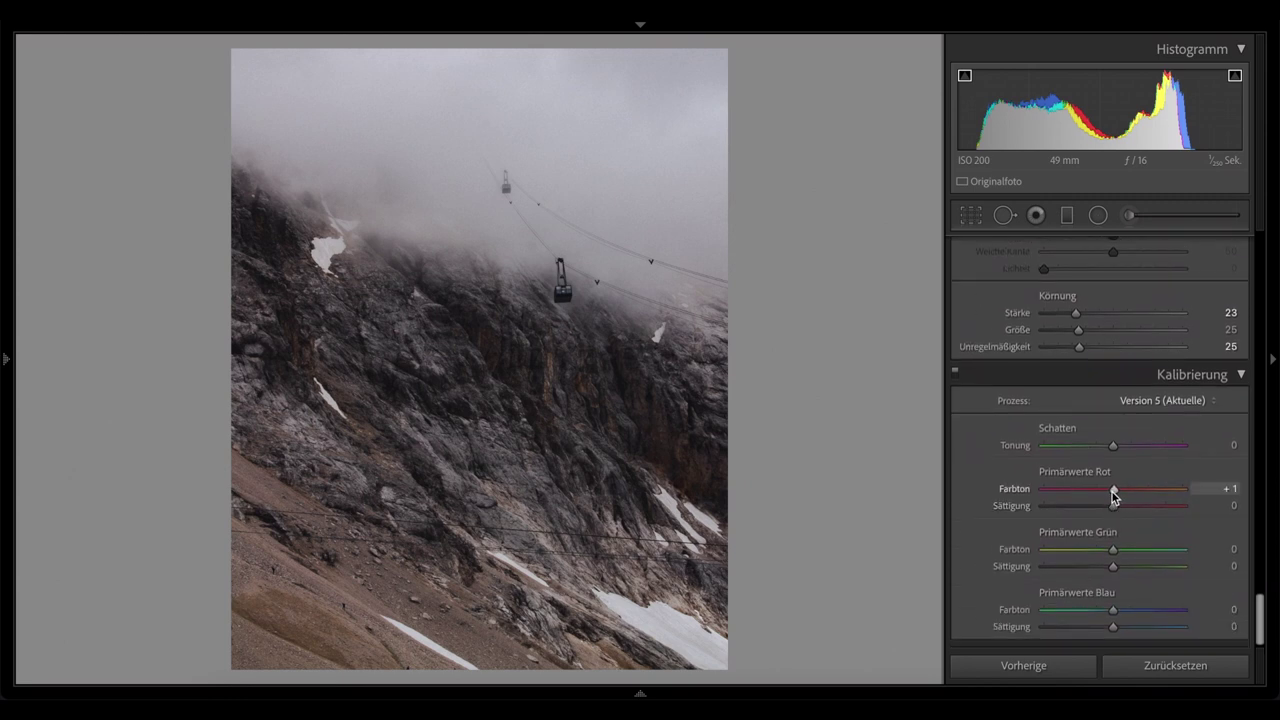
pyautogui.moveTo(1113, 550); pyautogui.dragTo(1130, 557)
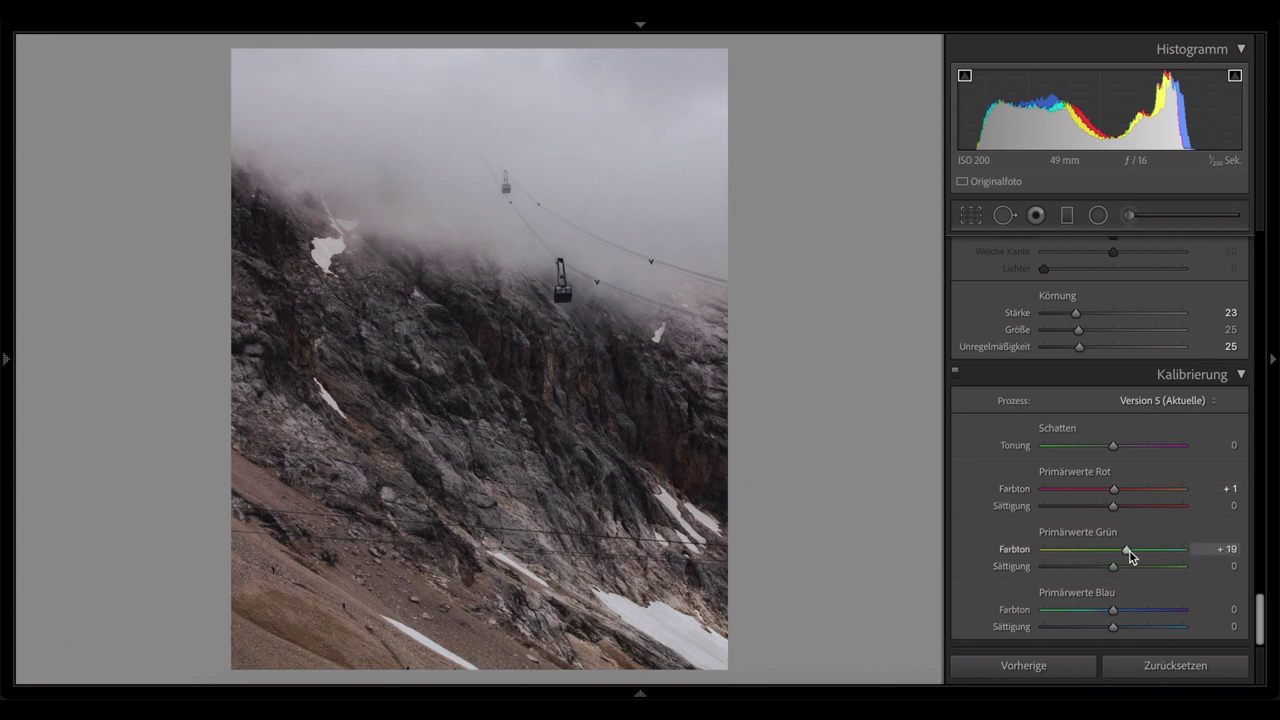
pyautogui.moveTo(1041, 554); pyautogui.dragTo(1143, 553)
pyautogui.moveTo(1112, 609); pyautogui.dragTo(1110, 630)
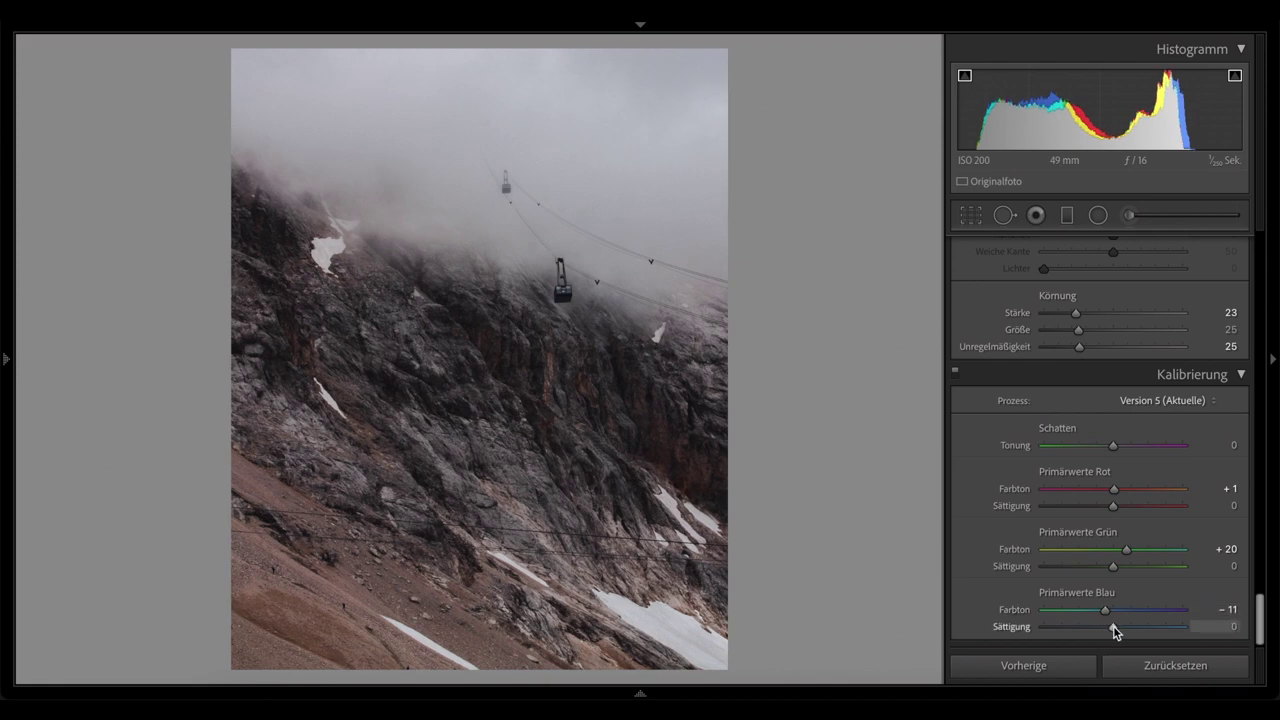
# Step: Set temperature to 5.735 and exposure to +0,15, undoing an accidental tint change
pyautogui.scroll(10, 1035, 500)
pyautogui.scroll(10, 1050, 452)
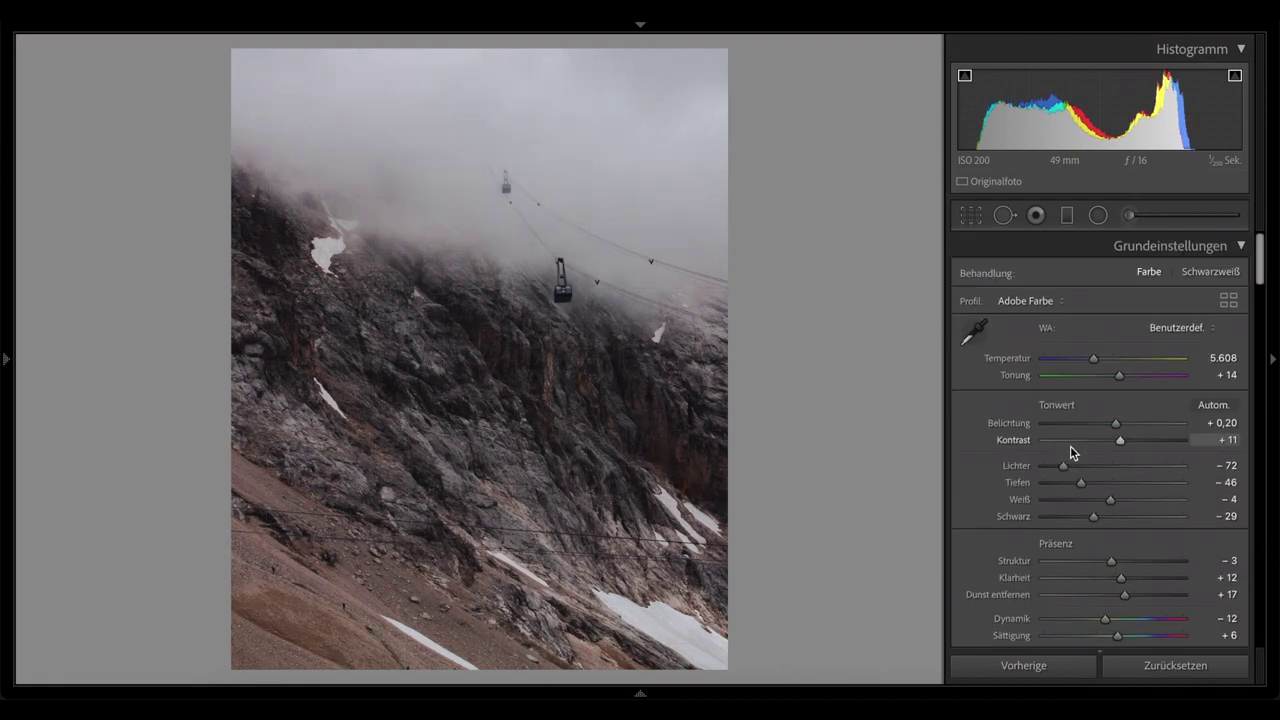
pyautogui.moveTo(1095, 360); pyautogui.dragTo(1094, 362)
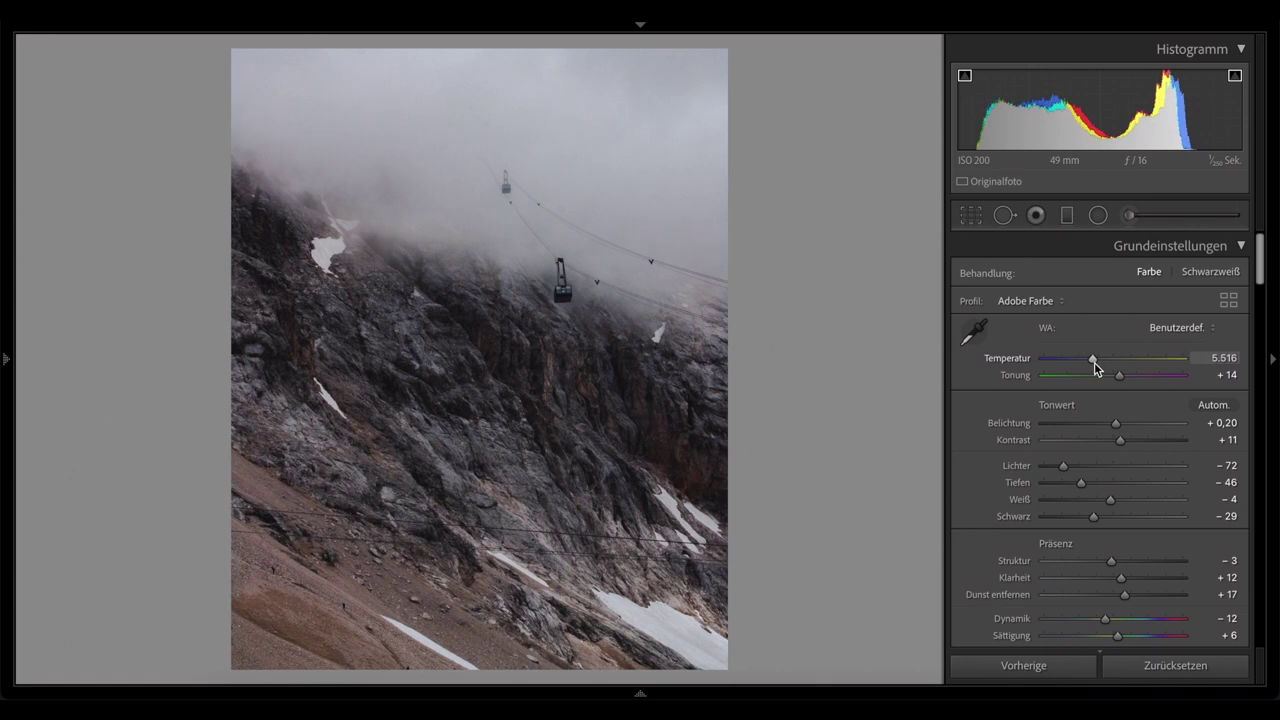
pyautogui.moveTo(1094, 362); pyautogui.dragTo(1117, 378)
pyautogui.hotkey('ctrl', 'z')
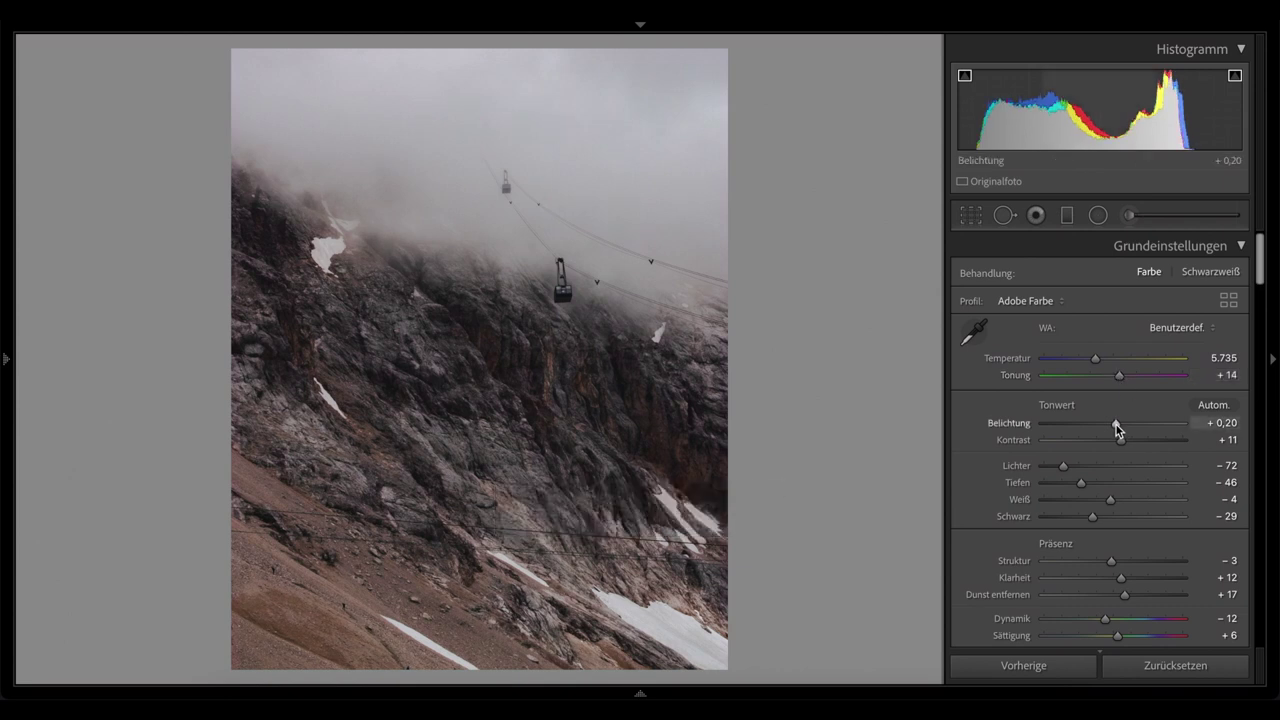
pyautogui.moveTo(1116, 424); pyautogui.dragTo(1123, 436)
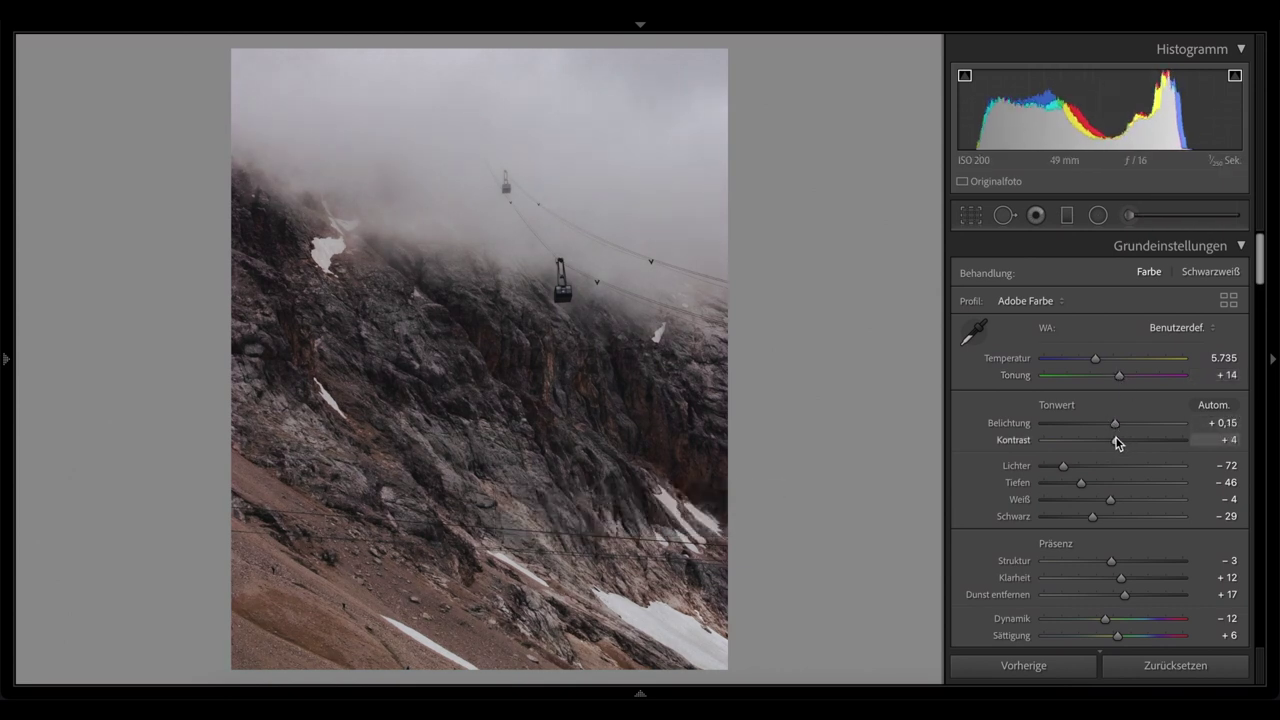
pyautogui.click(1098, 215)
# Step: Draw a radial mask around the lower gondola with exposure 0.38 and dehaze 7
pyautogui.moveTo(562, 279); pyautogui.dragTo(592, 312)
pyautogui.click(1100, 275)
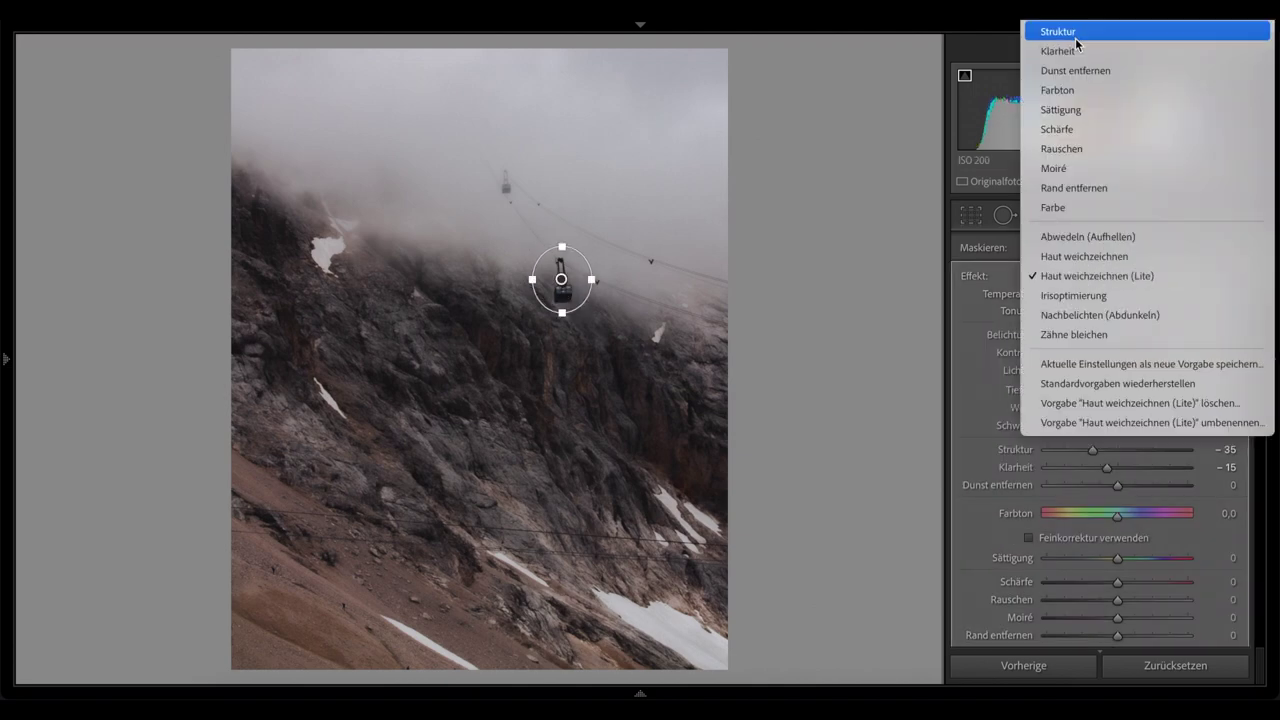
pyautogui.click(1075, 26)
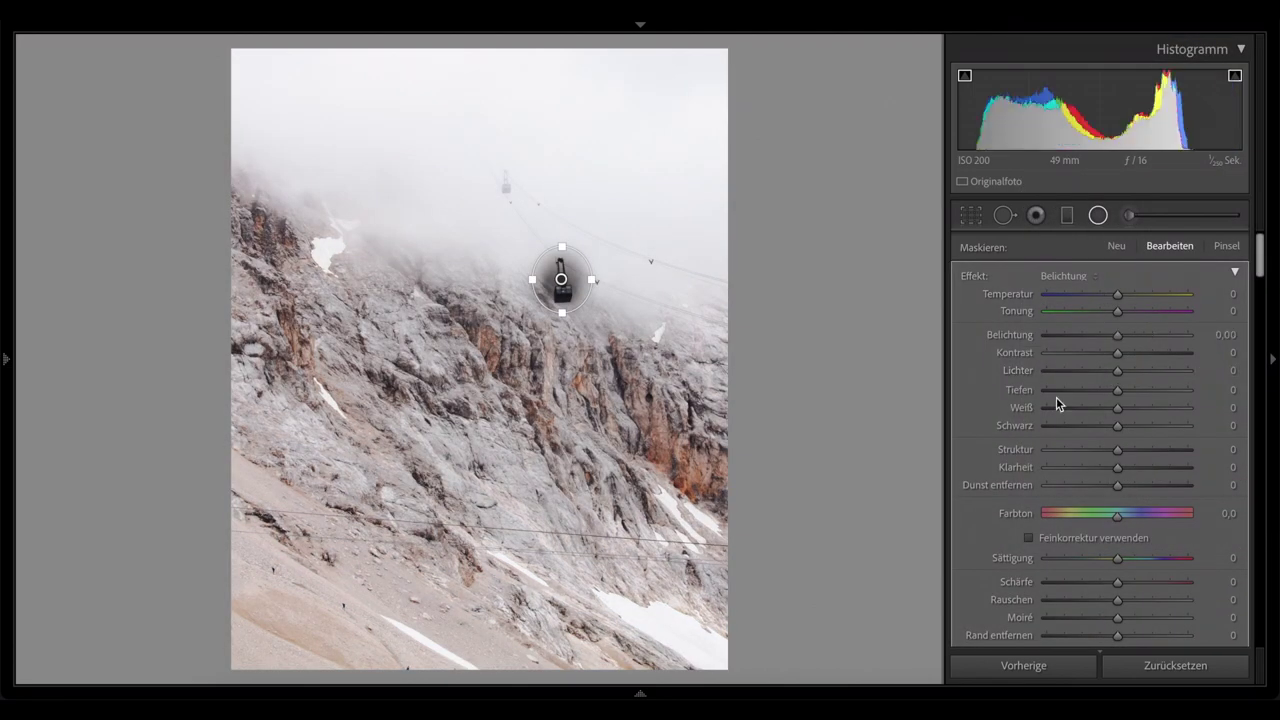
pyautogui.scroll(-4, 1100, 430)
pyautogui.scroll(4, 1100, 430)
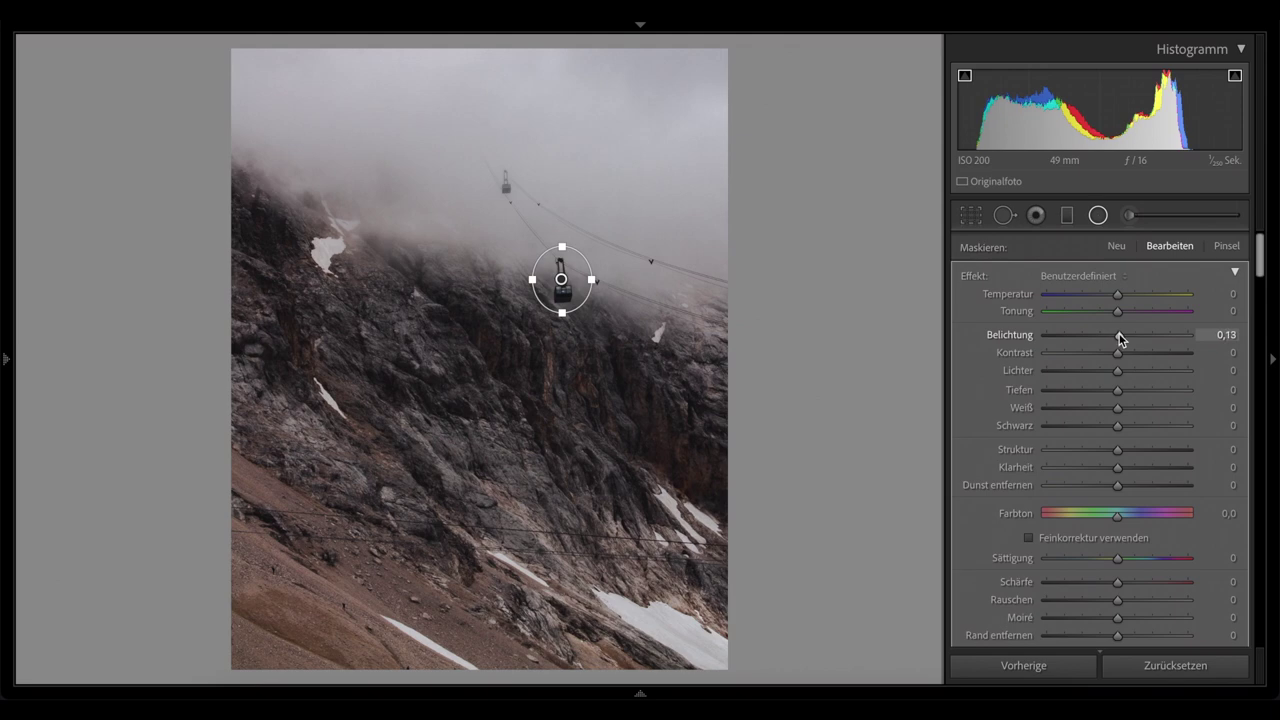
pyautogui.moveTo(1120, 340); pyautogui.dragTo(1124, 340)
pyautogui.moveTo(1118, 485); pyautogui.dragTo(1124, 490)
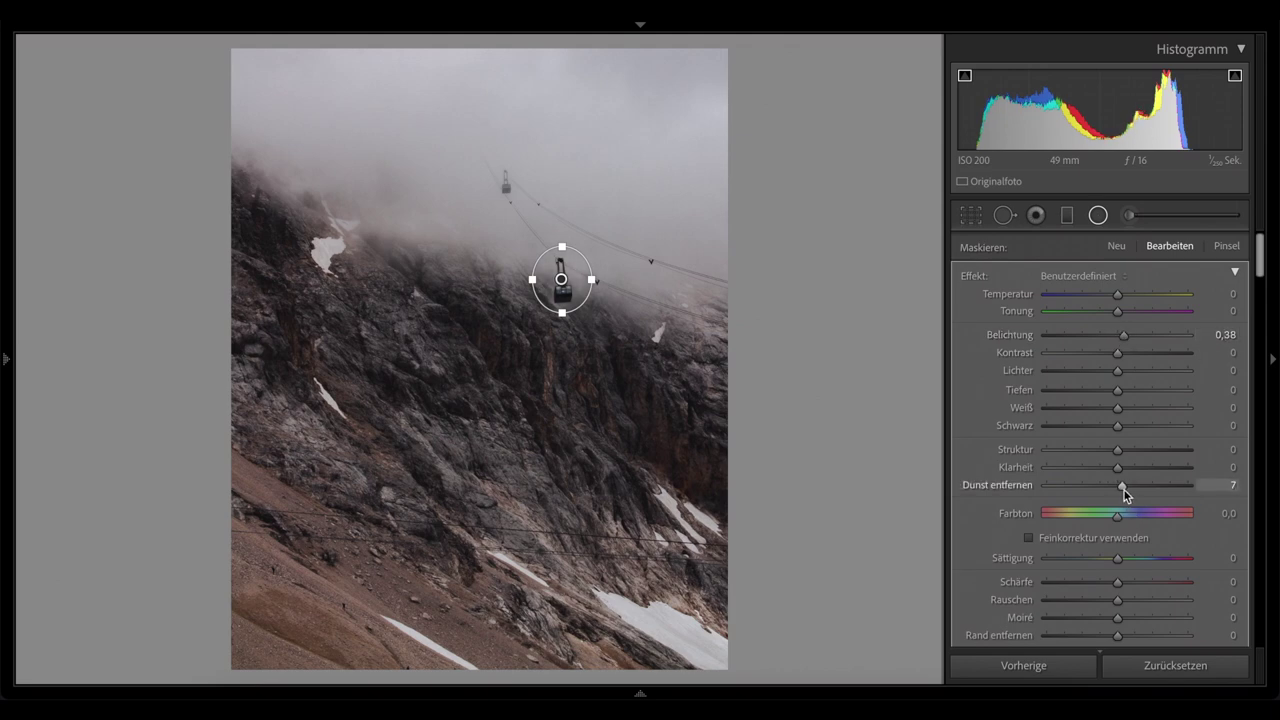
pyautogui.hotkey('shift', 'm')
pyautogui.click(416, 565)
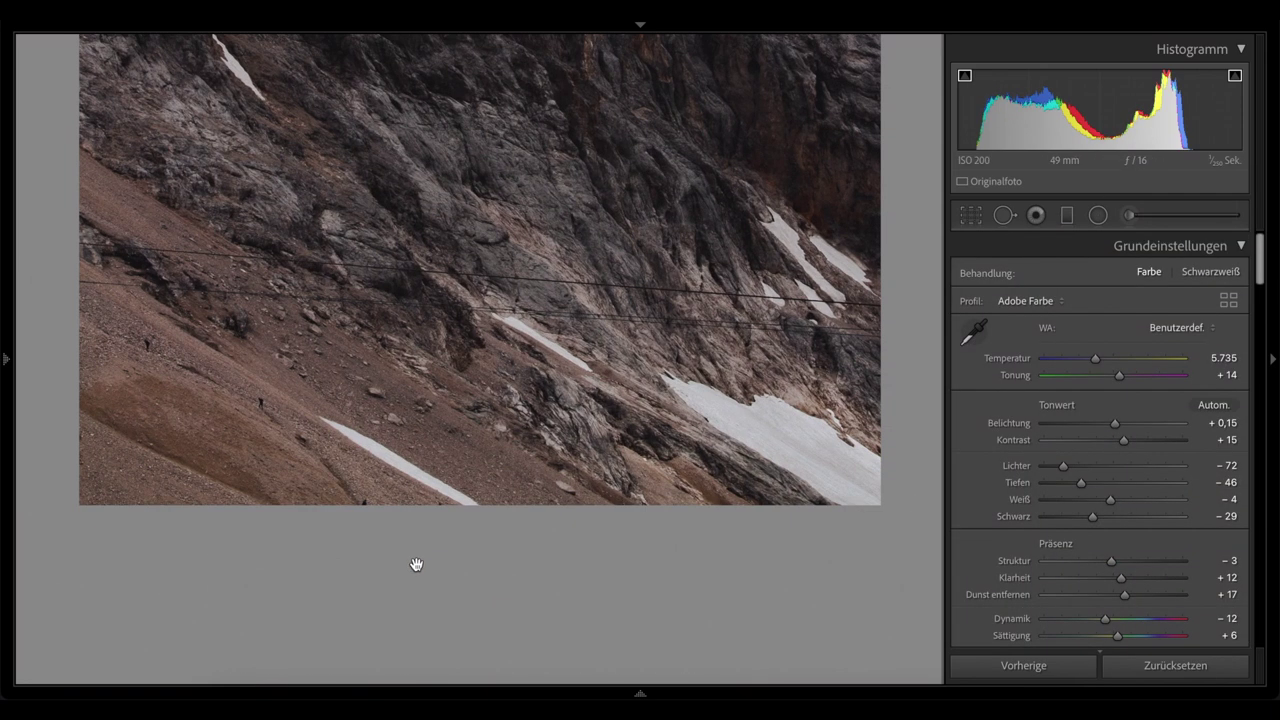
# Step: Heal three spots on the lower slope and shrink the heal brush to size 8
pyautogui.press('q')
pyautogui.click(260, 493)
pyautogui.click(363, 588)
pyautogui.click(166, 453)
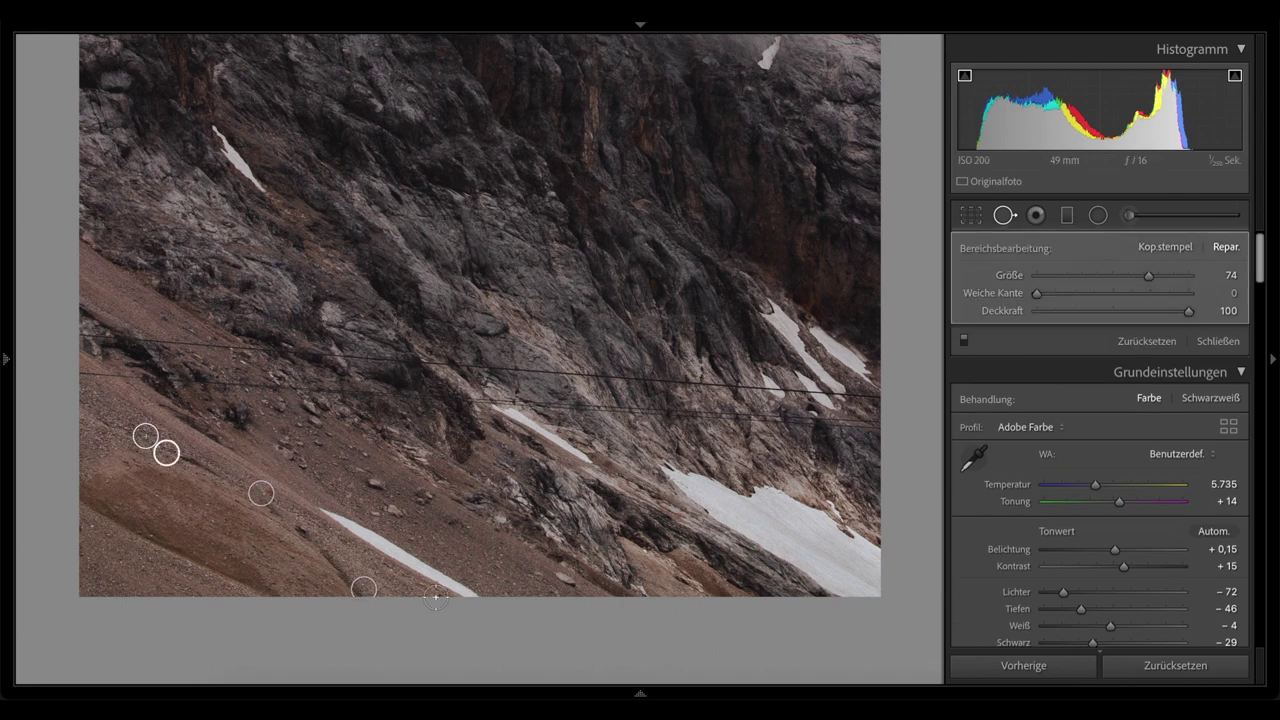
pyautogui.moveTo(1148, 276); pyautogui.dragTo(1048, 277)
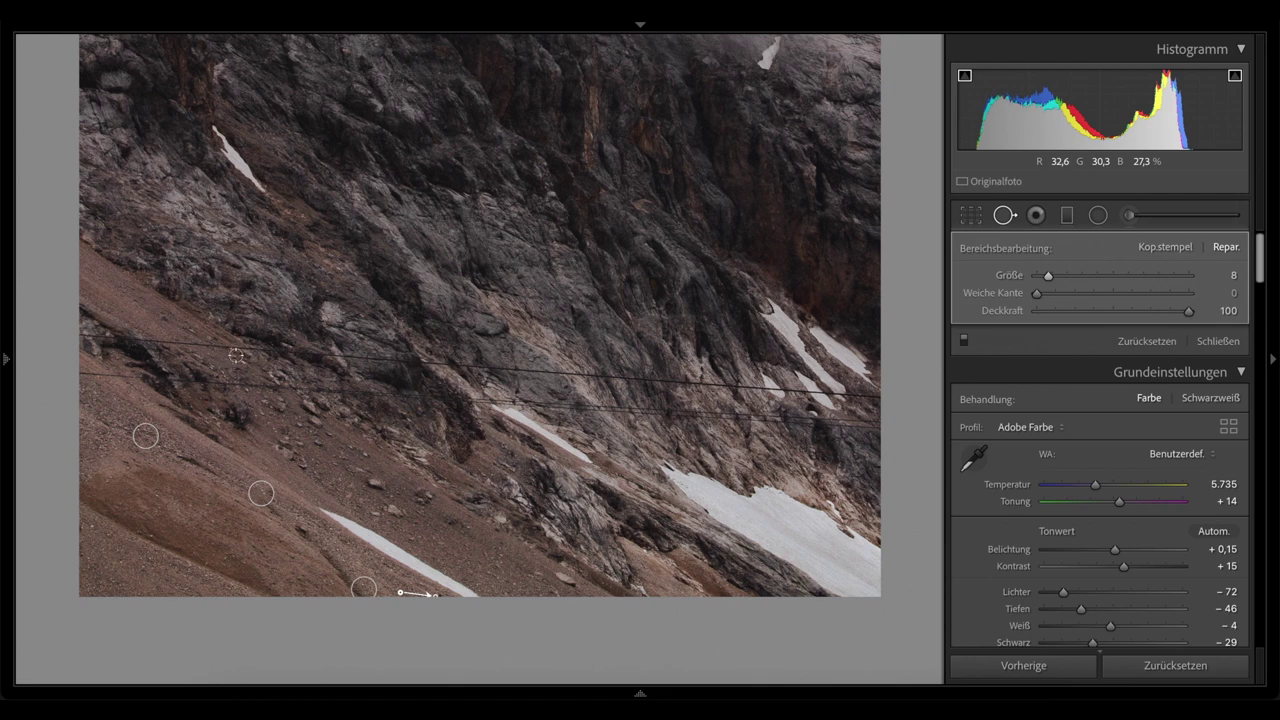
# Step: Paint heal strokes along the left-slope cable, moving sources onto cleaner rock
pyautogui.moveTo(190, 342); pyautogui.dragTo(433, 362)
pyautogui.scroll(5, 291, 374)
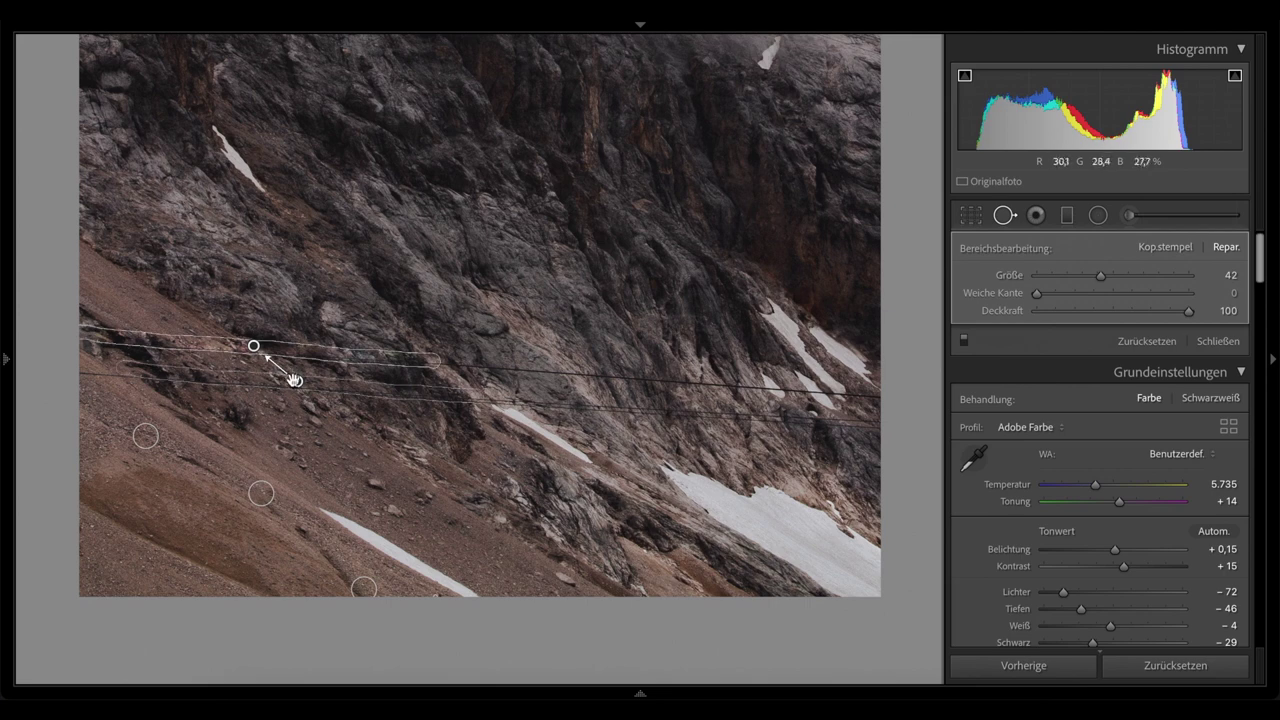
pyautogui.moveTo(257, 349); pyautogui.dragTo(269, 329)
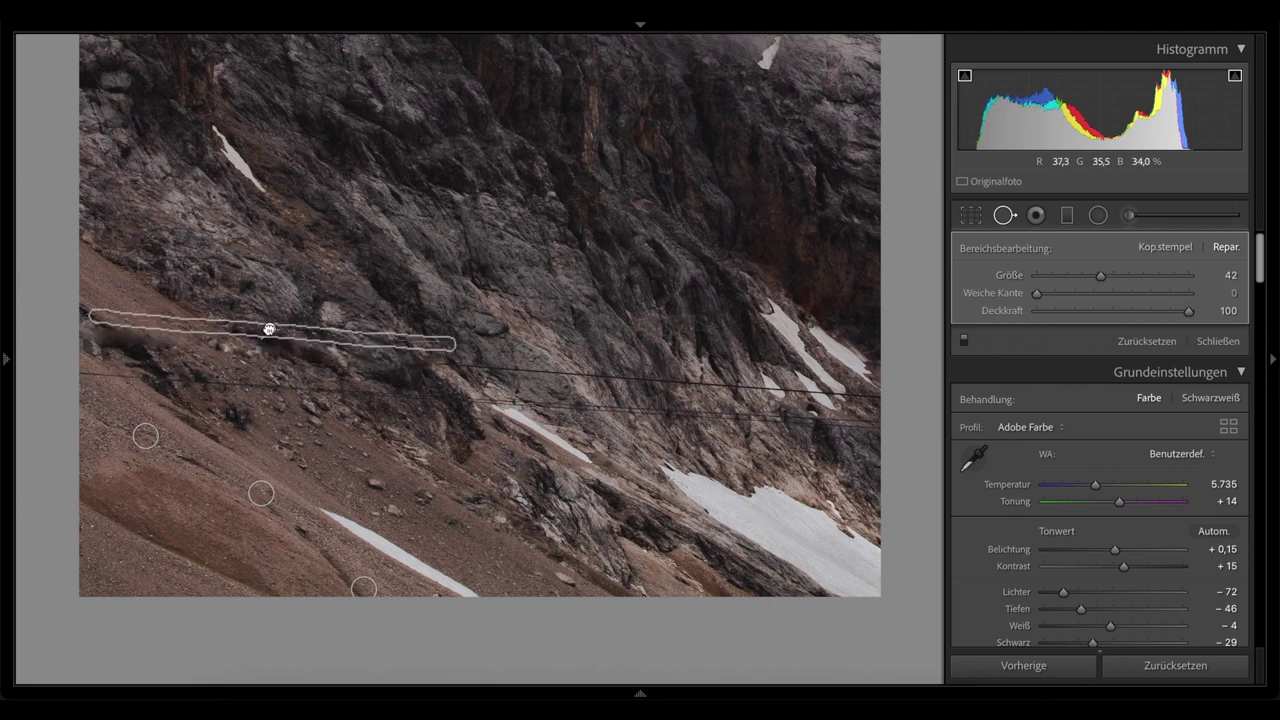
pyautogui.hotkey('ctrl', 'z')
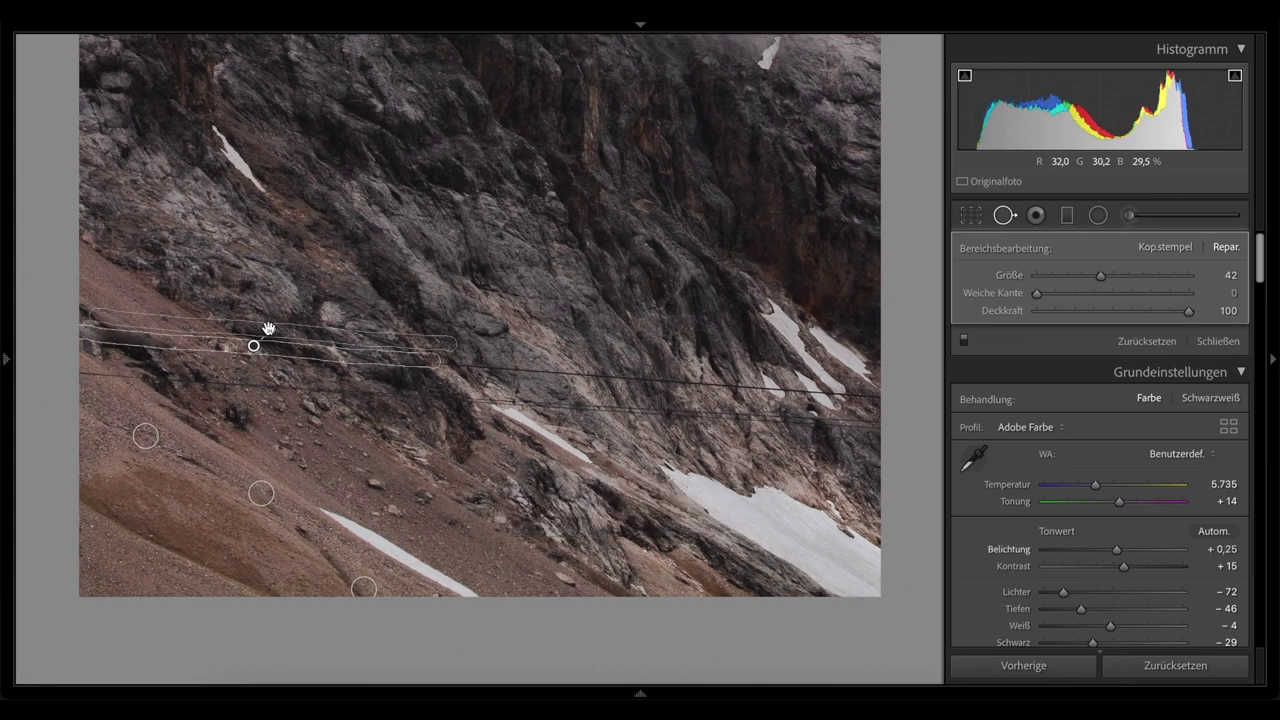
pyautogui.hotkey('ctrl', 'z')
pyautogui.hotkey('ctrl', 'z')
pyautogui.moveTo(83, 375); pyautogui.dragTo(421, 394)
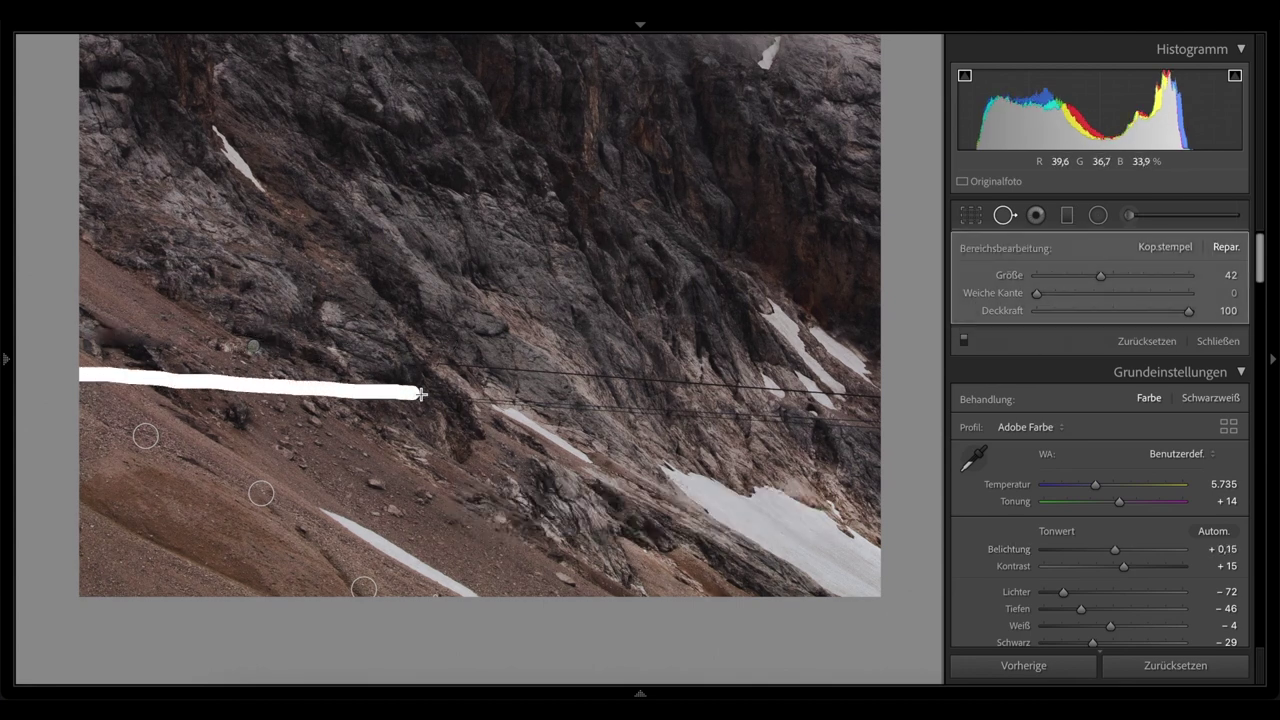
pyautogui.moveTo(525, 403); pyautogui.dragTo(566, 404)
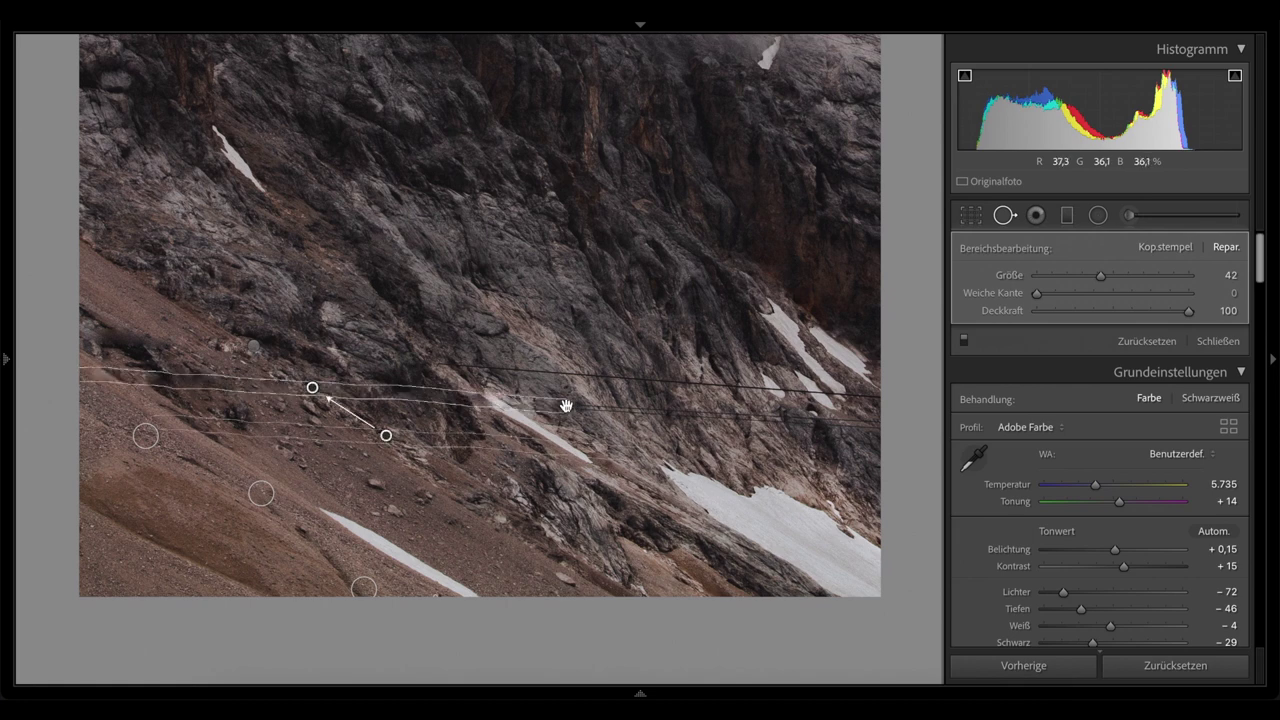
pyautogui.moveTo(384, 434); pyautogui.dragTo(382, 423)
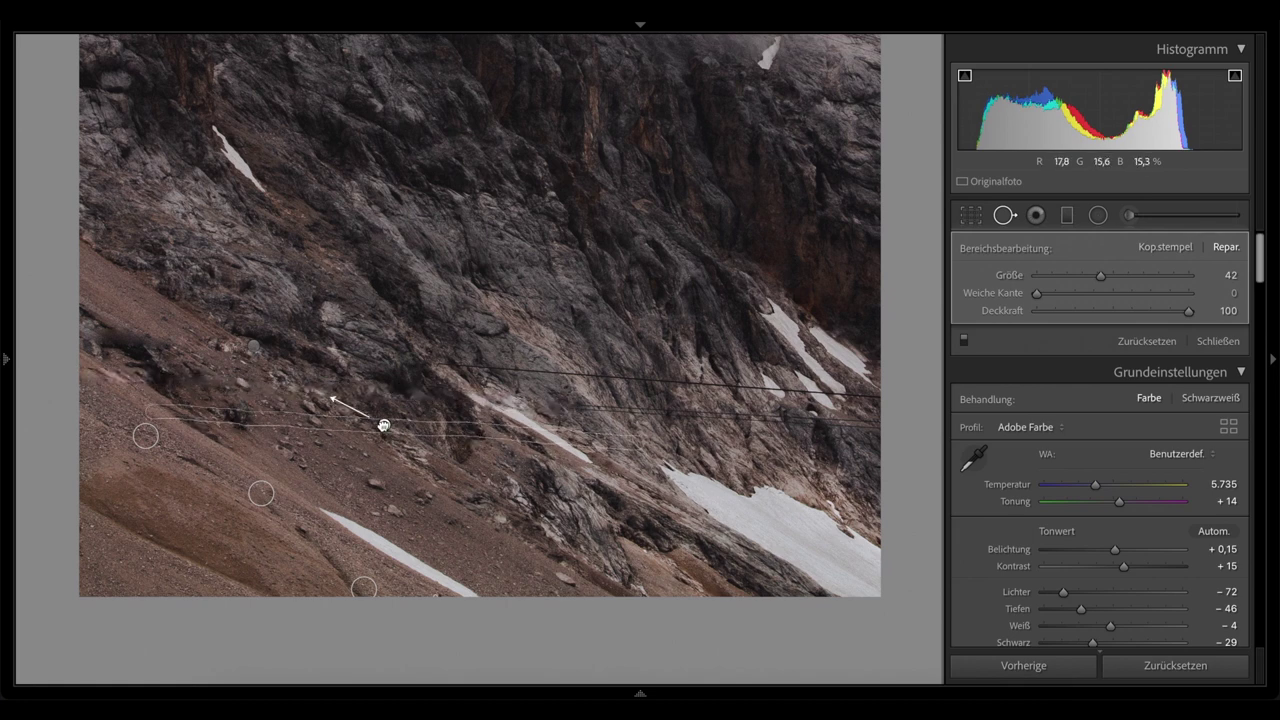
# Step: Heal the lower cable using a clean-slope source and add one more heal spot
pyautogui.press('q')
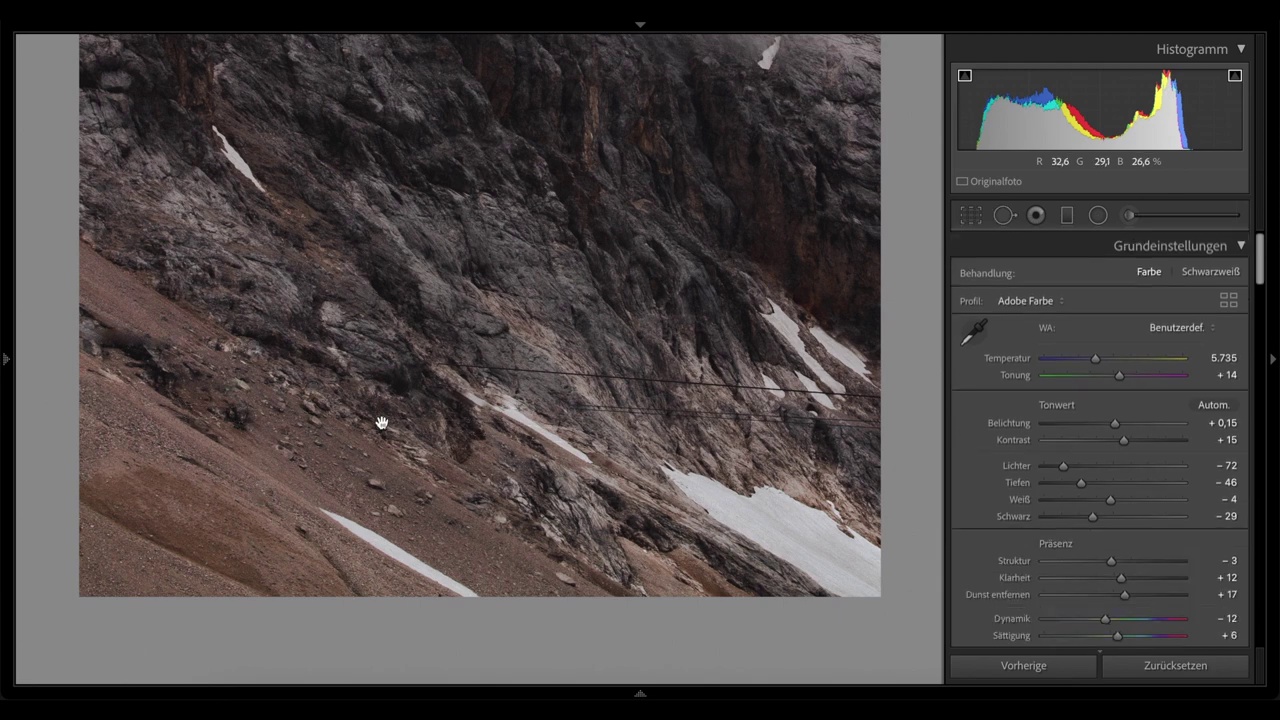
pyautogui.press('q')
pyautogui.moveTo(450, 352)
pyautogui.mouseDown()
pyautogui.moveTo(123, 325)
pyautogui.moveTo(117, 338)
pyautogui.mouseUp()
pyautogui.moveTo(196, 372)
pyautogui.mouseDown()
pyautogui.moveTo(126, 292)
pyautogui.moveTo(248, 402)
pyautogui.mouseUp()
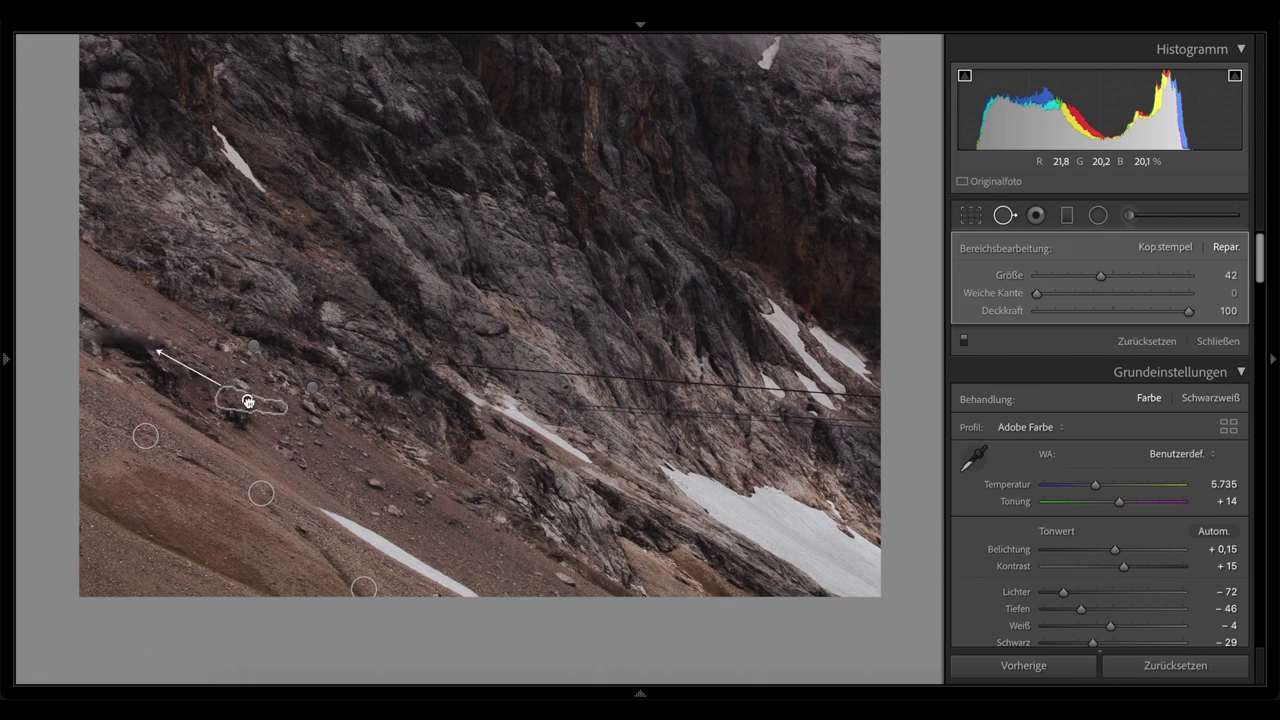
pyautogui.press('+')
pyautogui.hotkey('ctrl', 'z')
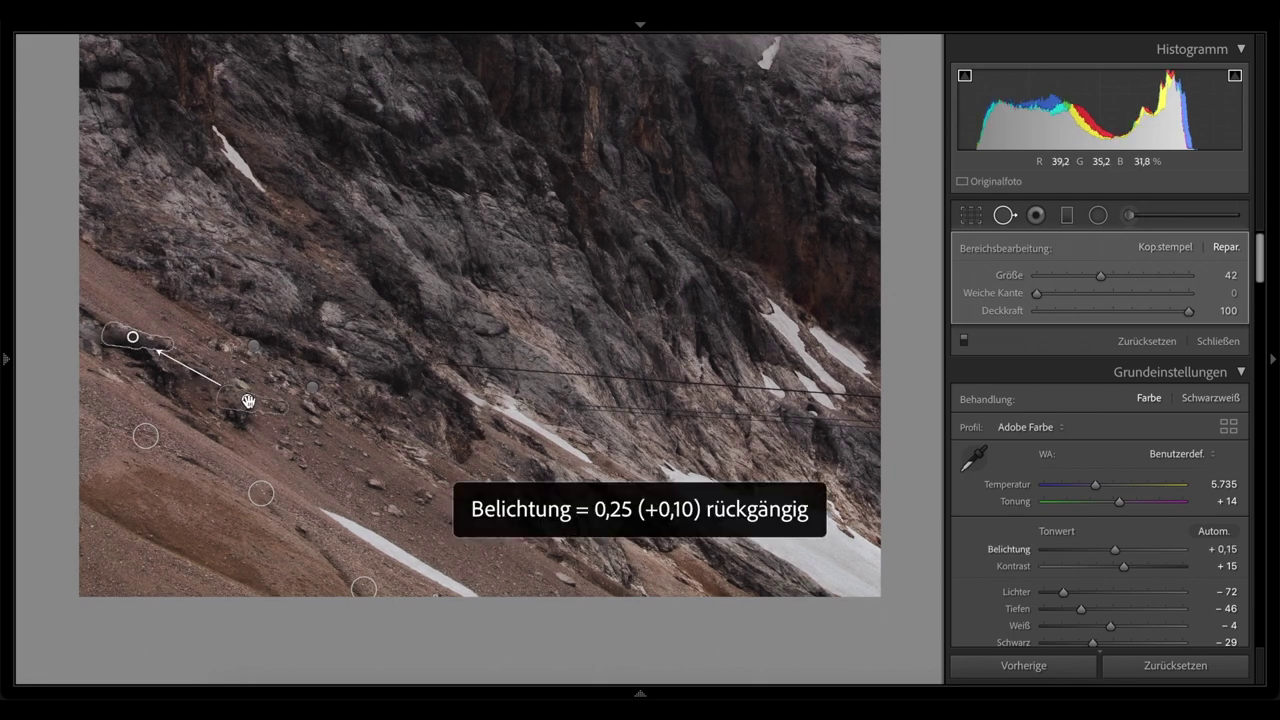
pyautogui.click(484, 406)
# Step: Paint a heal stroke along the cable crossing the central and right rock face
pyautogui.press('q')
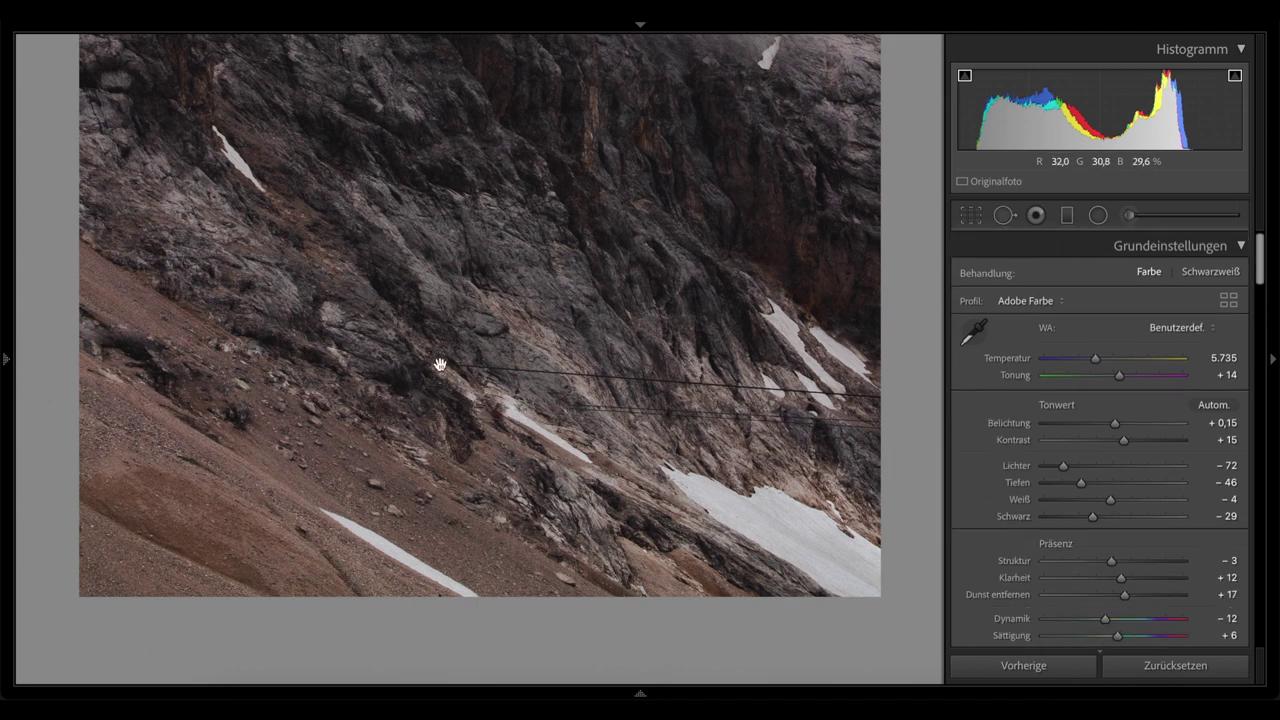
pyautogui.scroll(3, 489, 443)
pyautogui.press('q')
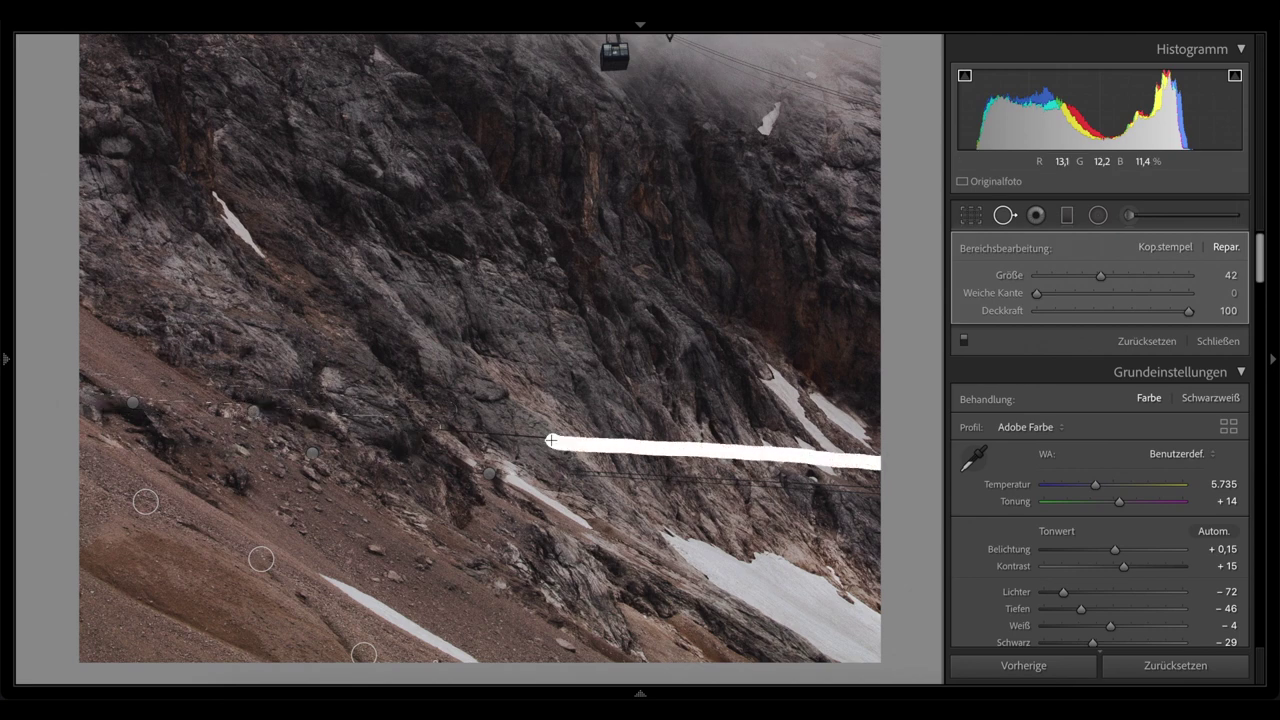
pyautogui.moveTo(775, 455); pyautogui.dragTo(546, 442)
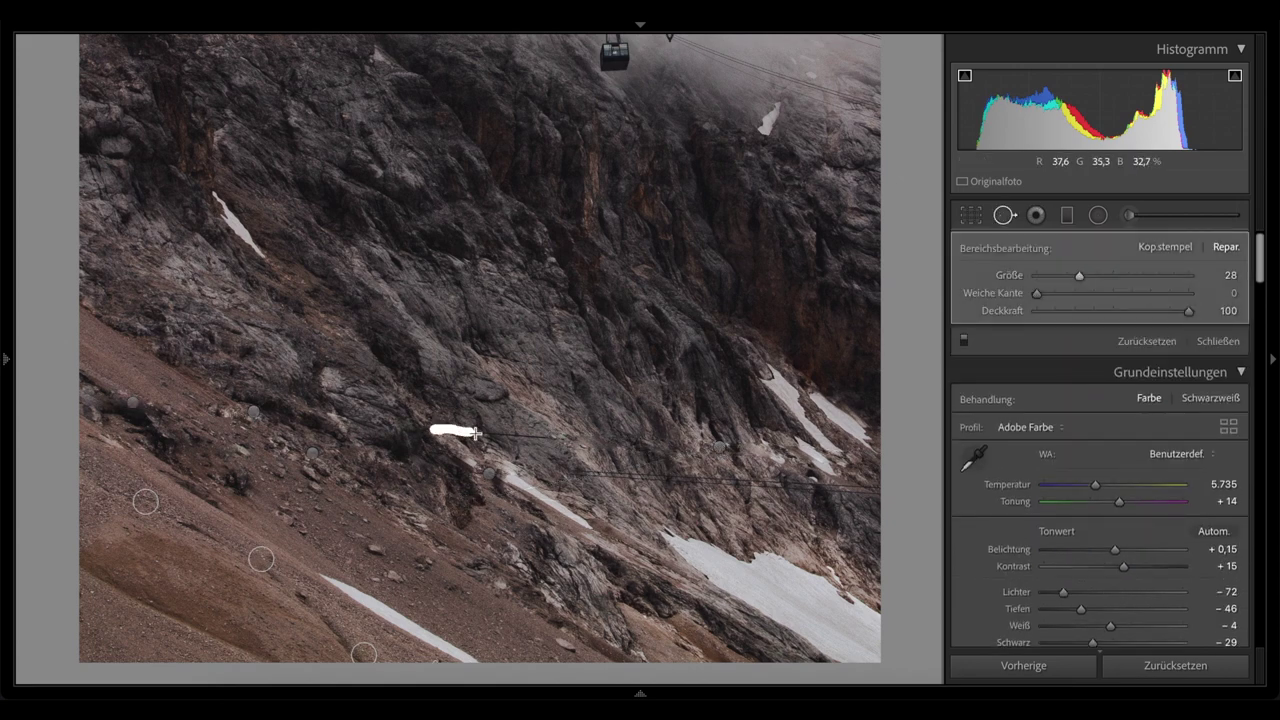
pyautogui.moveTo(552, 437); pyautogui.dragTo(552, 437)
pyautogui.press('q')
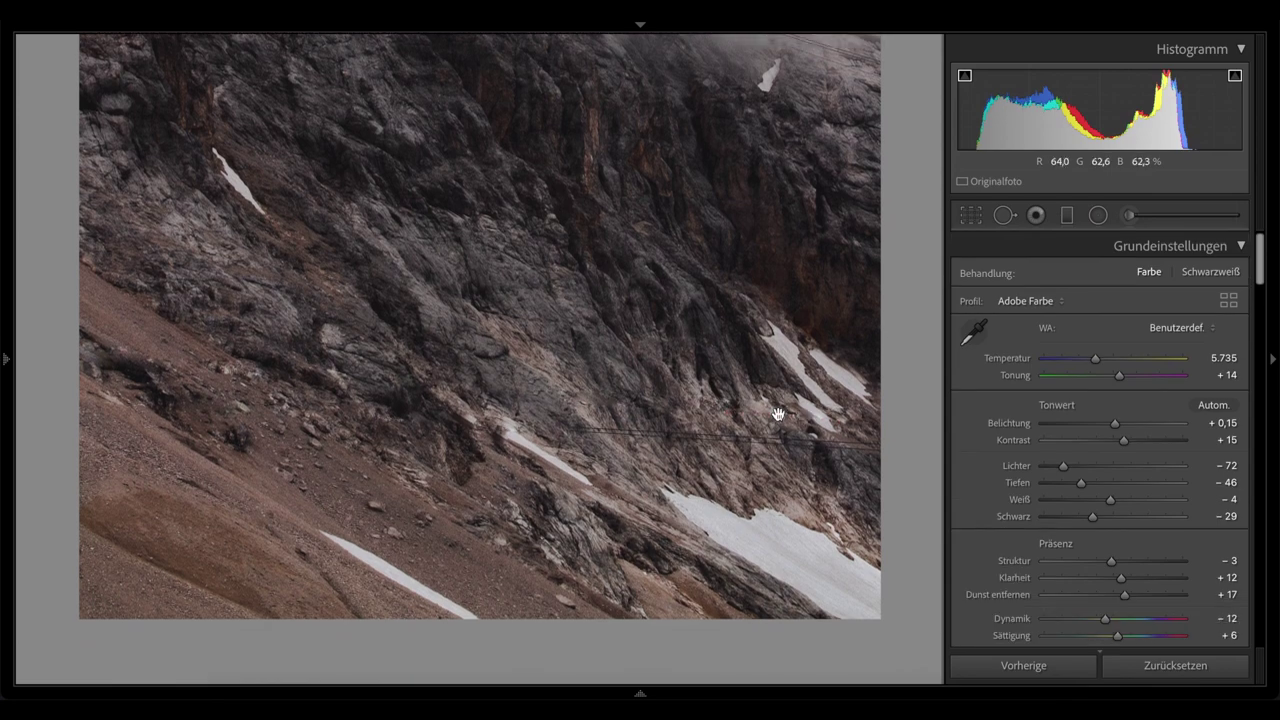
pyautogui.click(778, 414)
# Step: Heal the snow spot from clean snow and raise overall exposure to +0,25
pyautogui.press('q')
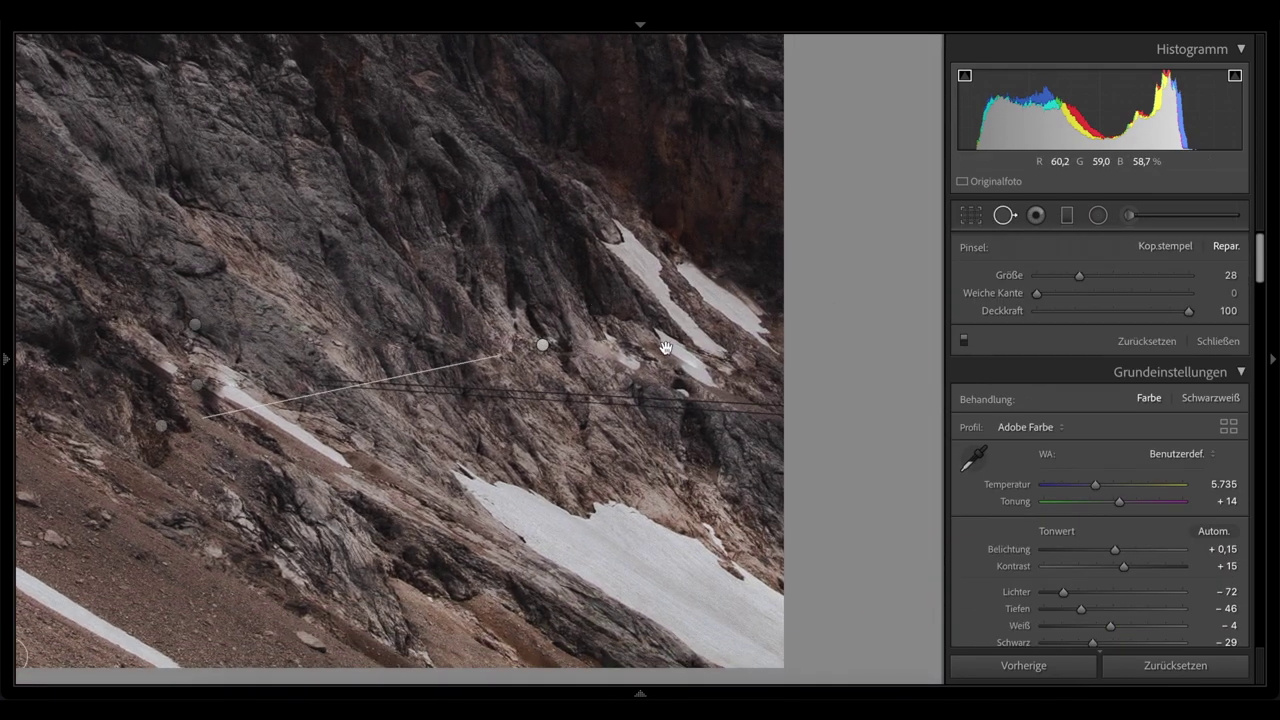
pyautogui.click(694, 366)
pyautogui.moveTo(692, 322); pyautogui.dragTo(643, 265)
pyautogui.press('=')
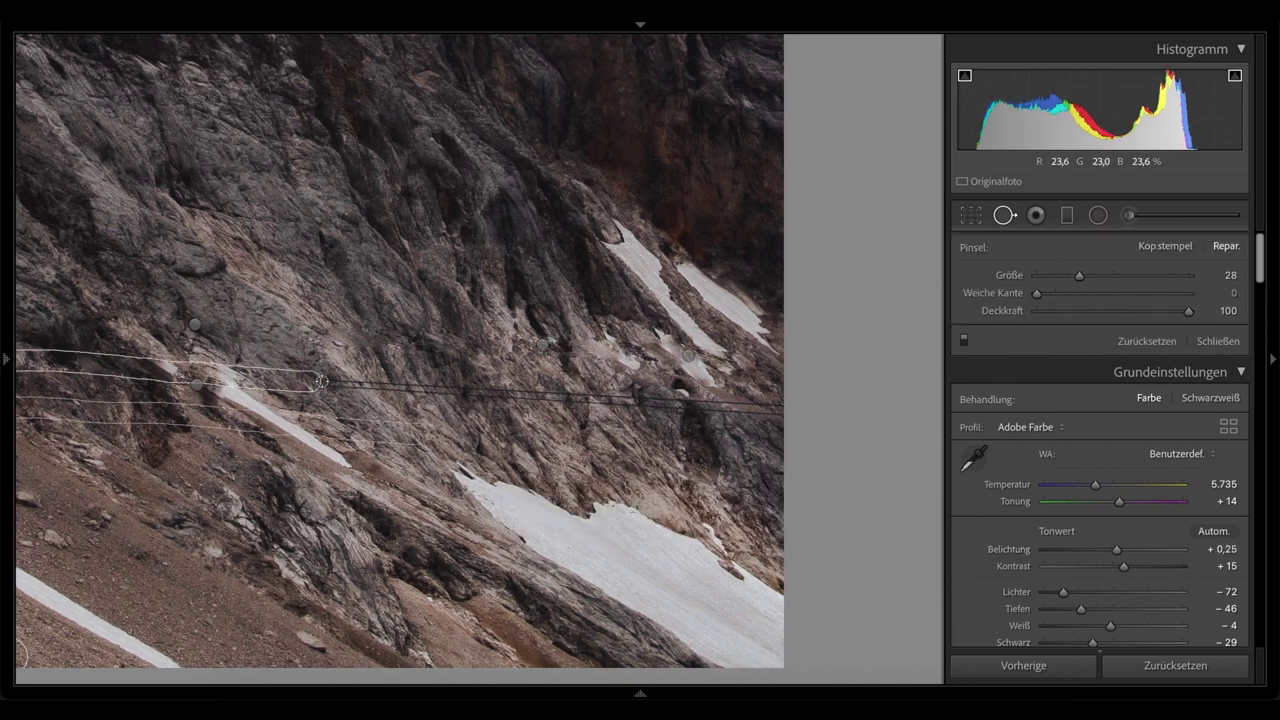
# Step: Heal away the remaining wire with the healing brush enlarged to 36
pyautogui.moveTo(1079, 274); pyautogui.dragTo(1091, 274)
pyautogui.click(334, 380)
pyautogui.moveTo(362, 384); pyautogui.dragTo(789, 413)
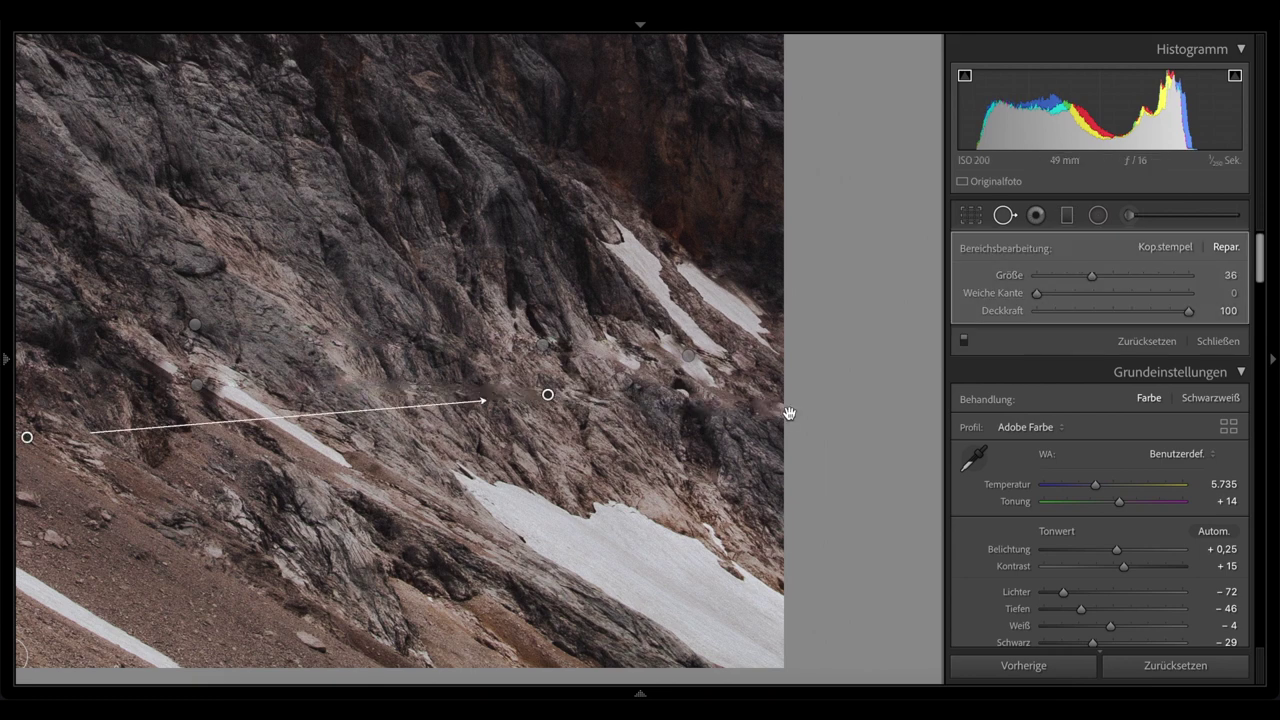
pyautogui.press('q')
# Step: Draw a graduated filter over the lower slope, darkening it to exposure −0,68
pyautogui.click(477, 286)
pyautogui.click(1067, 215)
pyautogui.moveTo(312, 668)
pyautogui.mouseDown()
pyautogui.moveTo(439, 497)
pyautogui.moveTo(406, 417)
pyautogui.moveTo(404, 434)
pyautogui.mouseUp()
pyautogui.moveTo(1123, 297); pyautogui.dragTo(1104, 334)
# Step: Set the gradient to exposure −0,38 and shadows −16, with Struktur and Klarheit reset
pyautogui.doubleClick(1015, 449)
pyautogui.doubleClick(1014, 467)
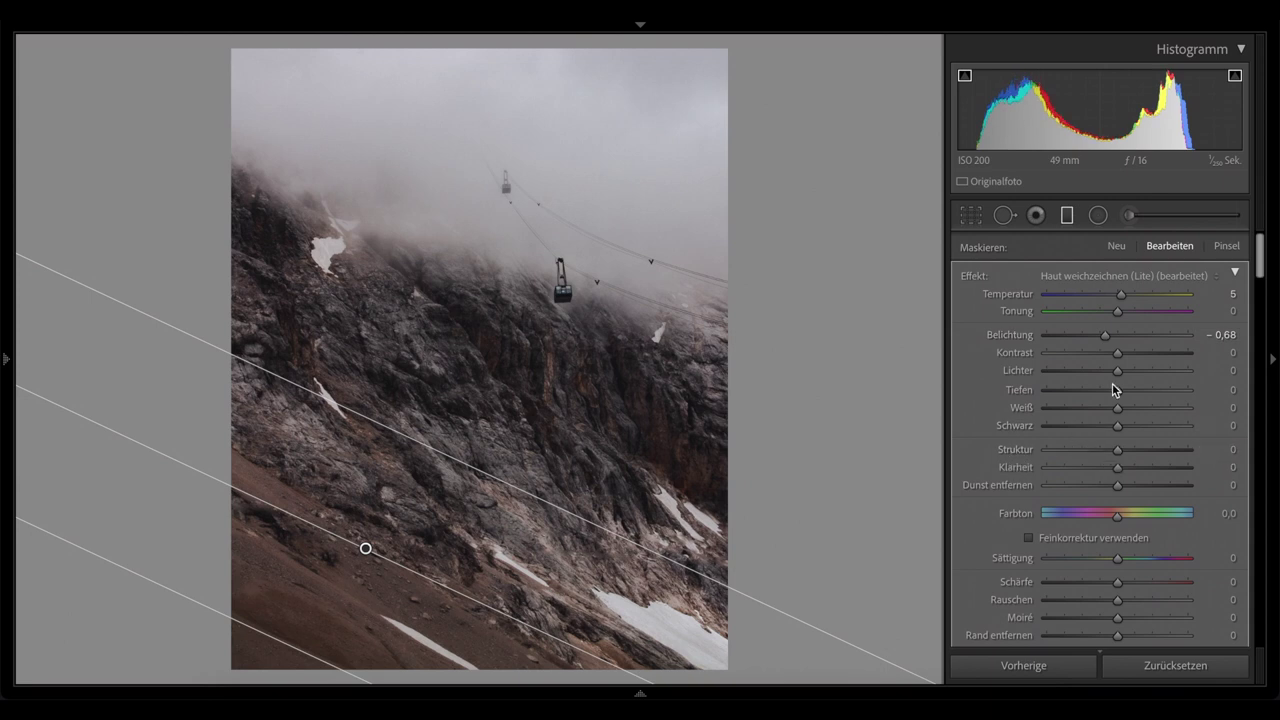
pyautogui.moveTo(1115, 392); pyautogui.dragTo(1106, 390)
pyautogui.moveTo(1106, 334); pyautogui.dragTo(1113, 334)
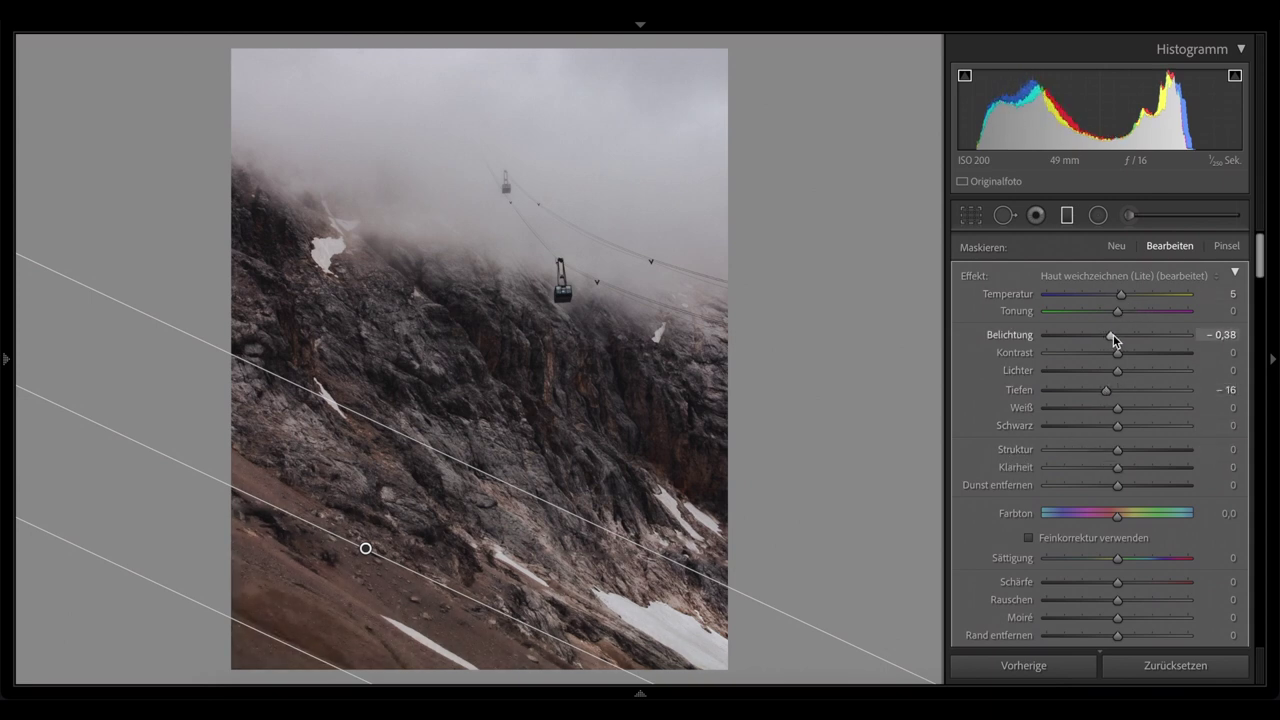
pyautogui.click(823, 494)
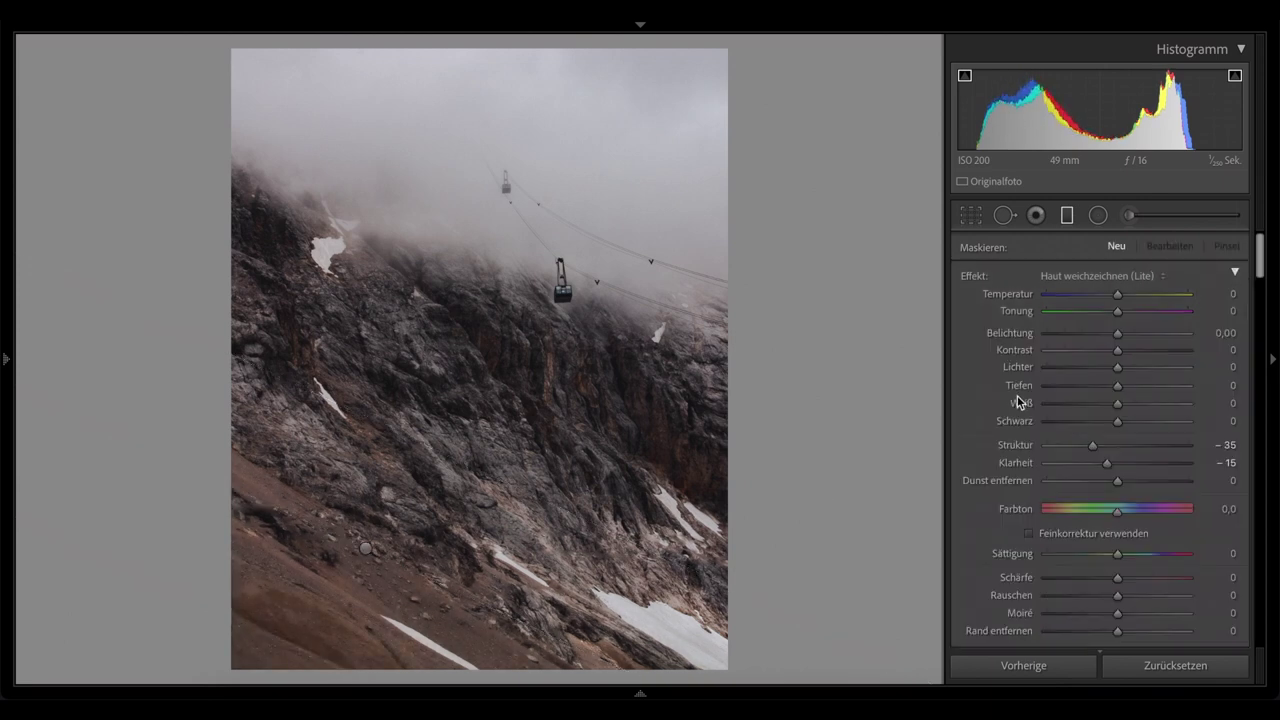
pyautogui.hotkey('shift', 'w')
# Step: Set overall temperature 5.895, tint +11, contrast +18 and shadows −39
pyautogui.moveTo(1114, 376); pyautogui.dragTo(1122, 375)
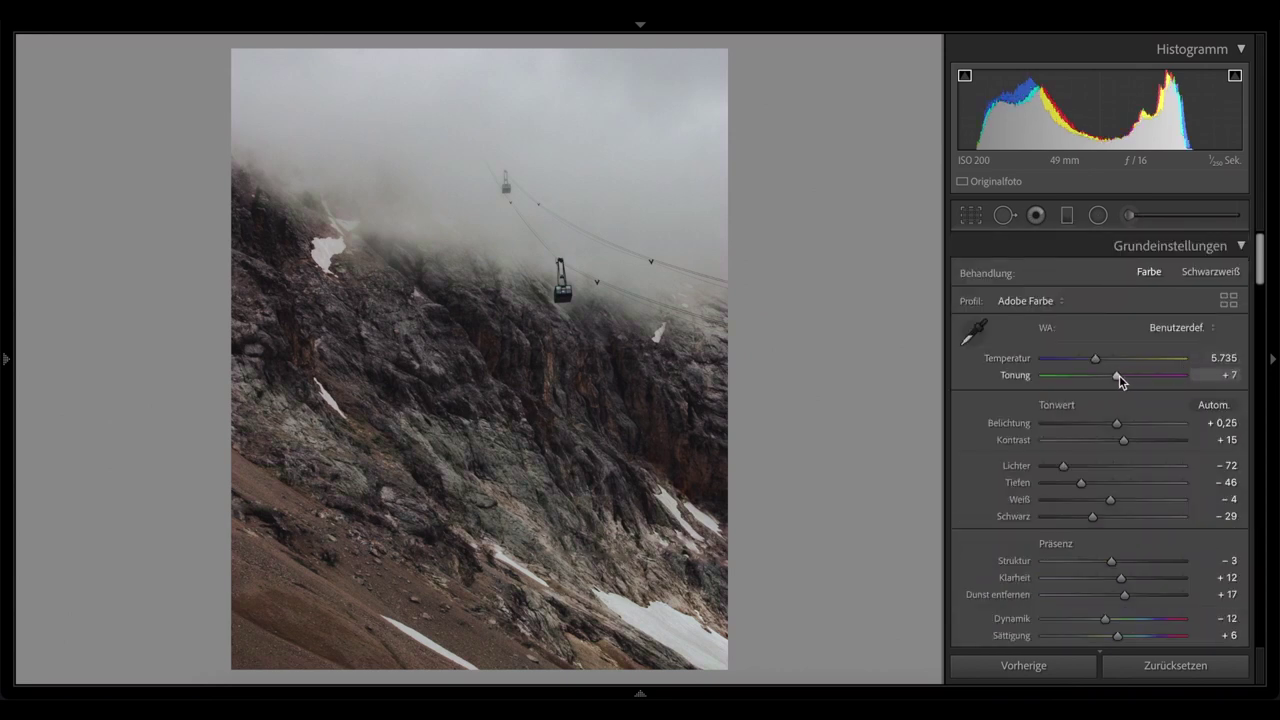
pyautogui.hotkey('ctrl', 'z')
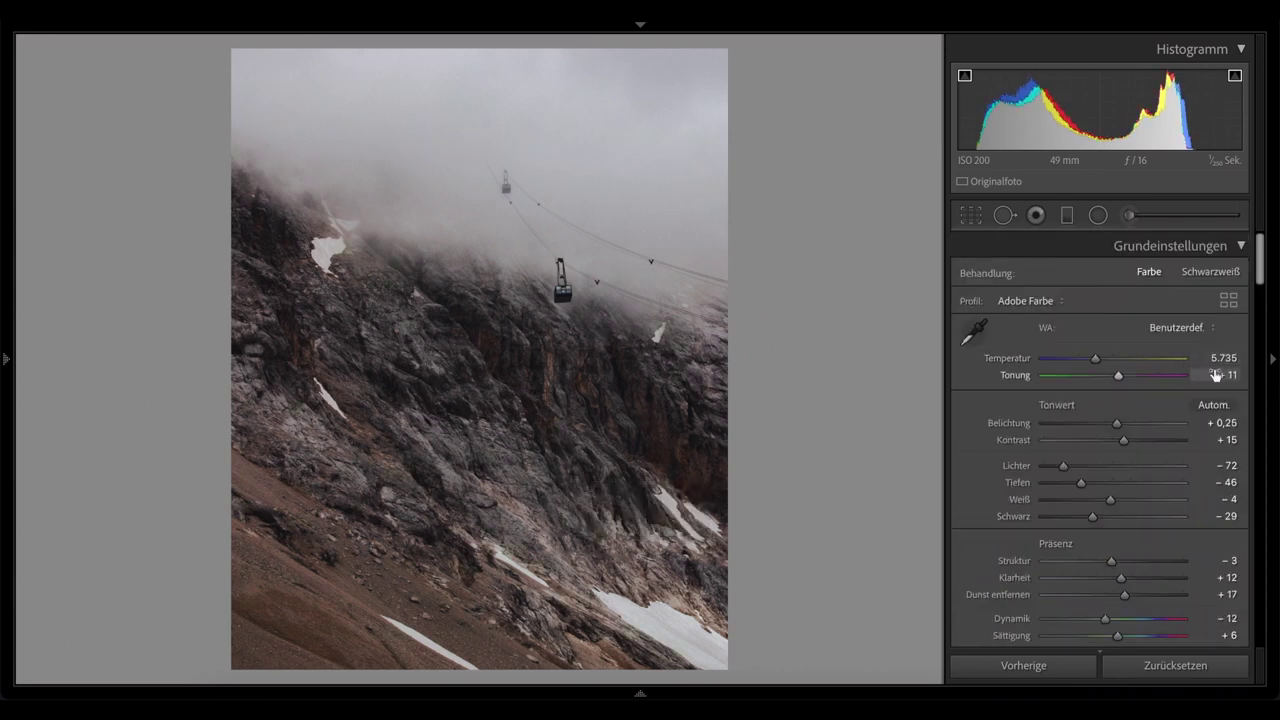
pyautogui.moveTo(1226, 362); pyautogui.dragTo(1240, 362)
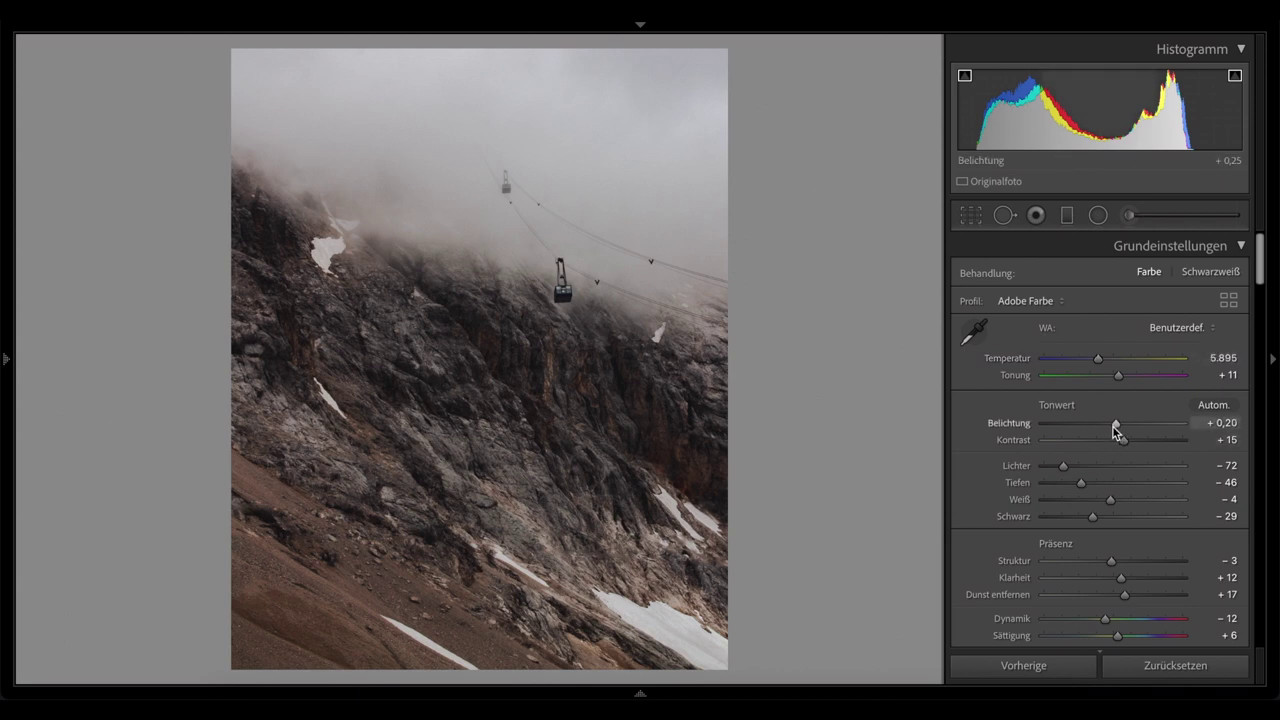
pyautogui.moveTo(1120, 437); pyautogui.dragTo(1124, 436)
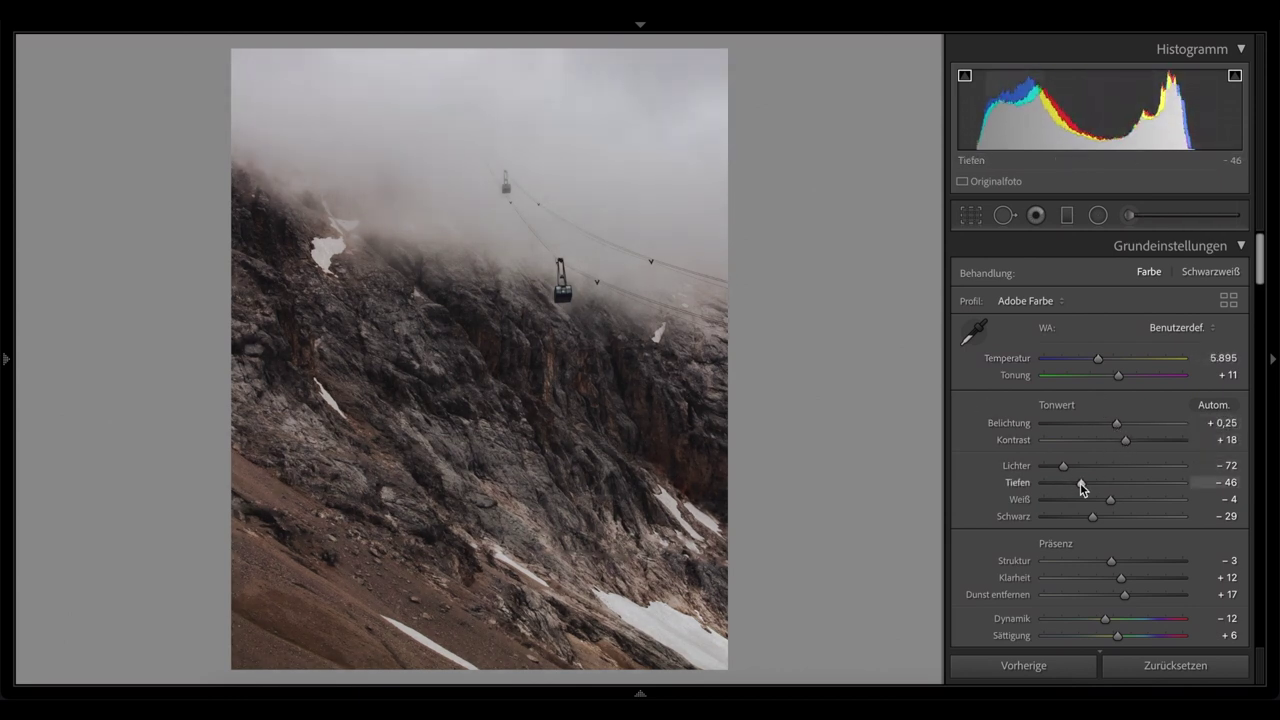
pyautogui.moveTo(1081, 482); pyautogui.dragTo(1085, 482)
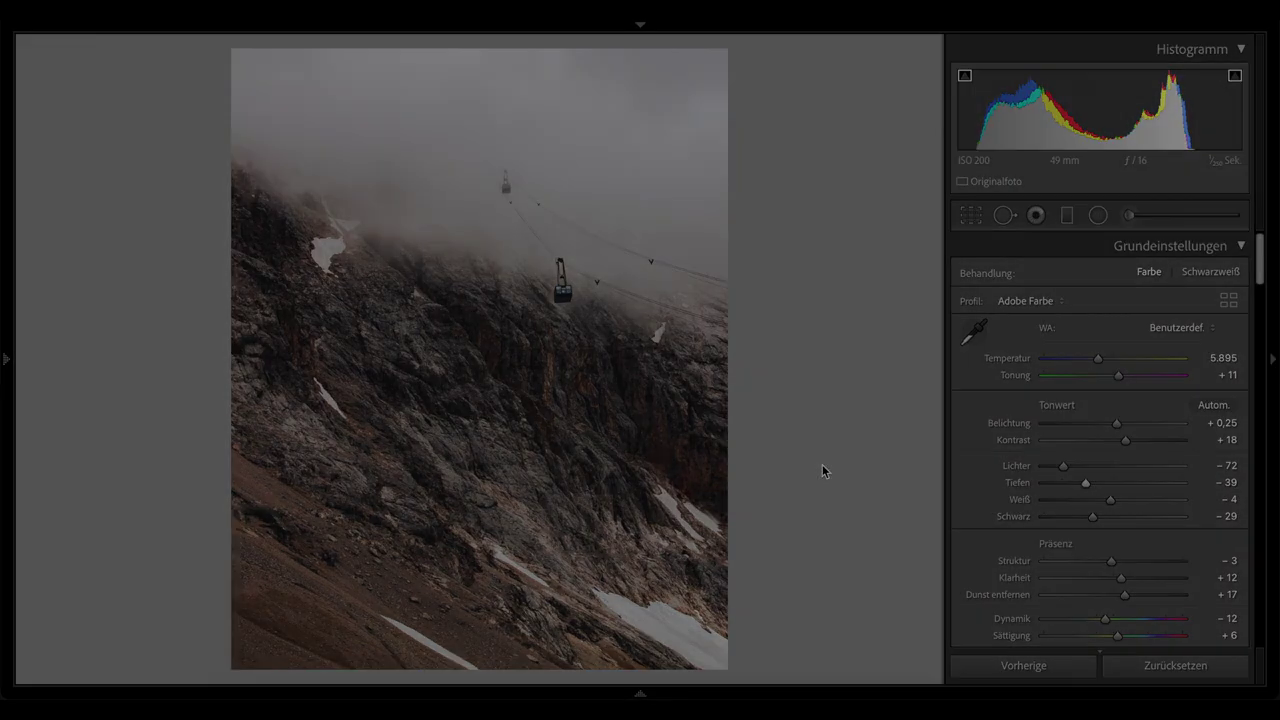